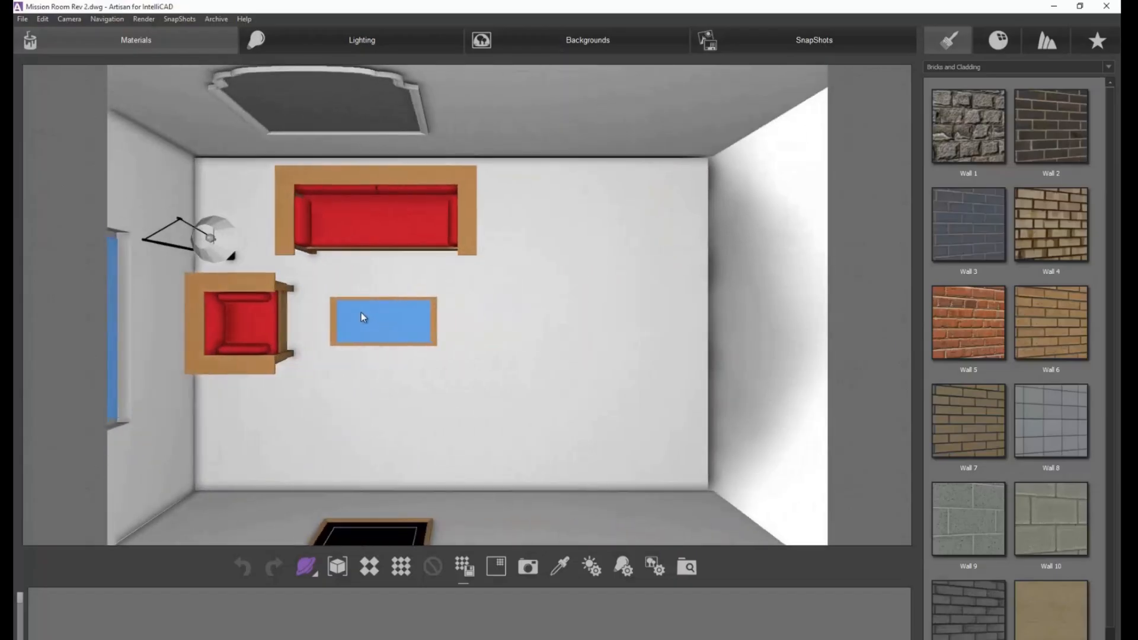
Examine the living room model from above and from an angle facing the armchair, coffee table, sofa and wall mirror
scroll(425, 307, "up", 1)
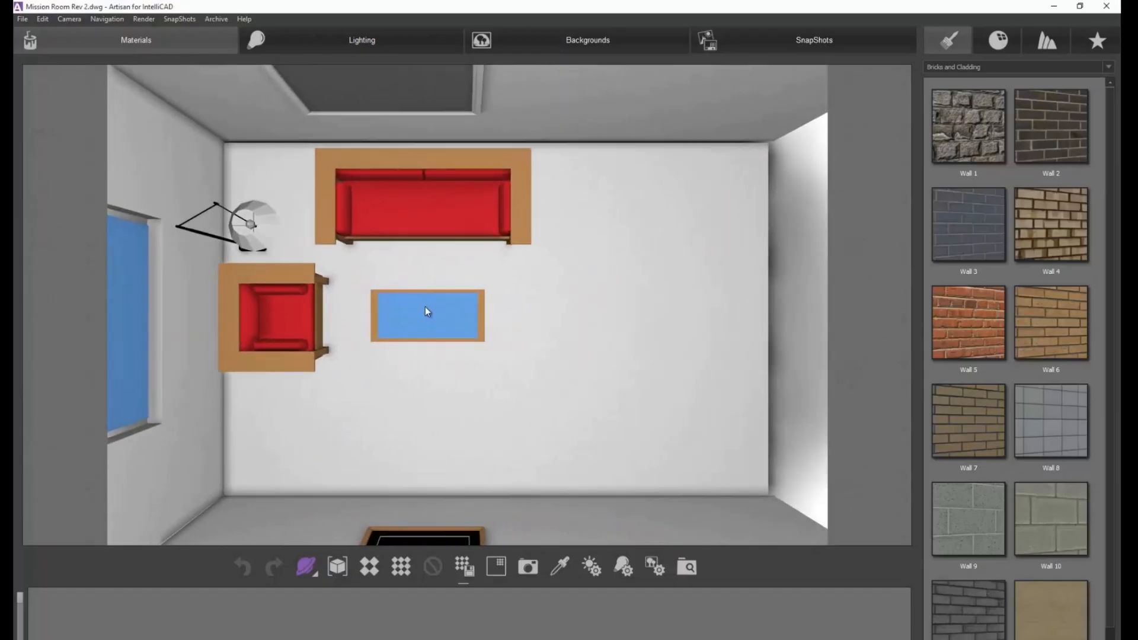
middle_click_drag(568, 329, 538, 332)
scroll(410, 314, "up", 3)
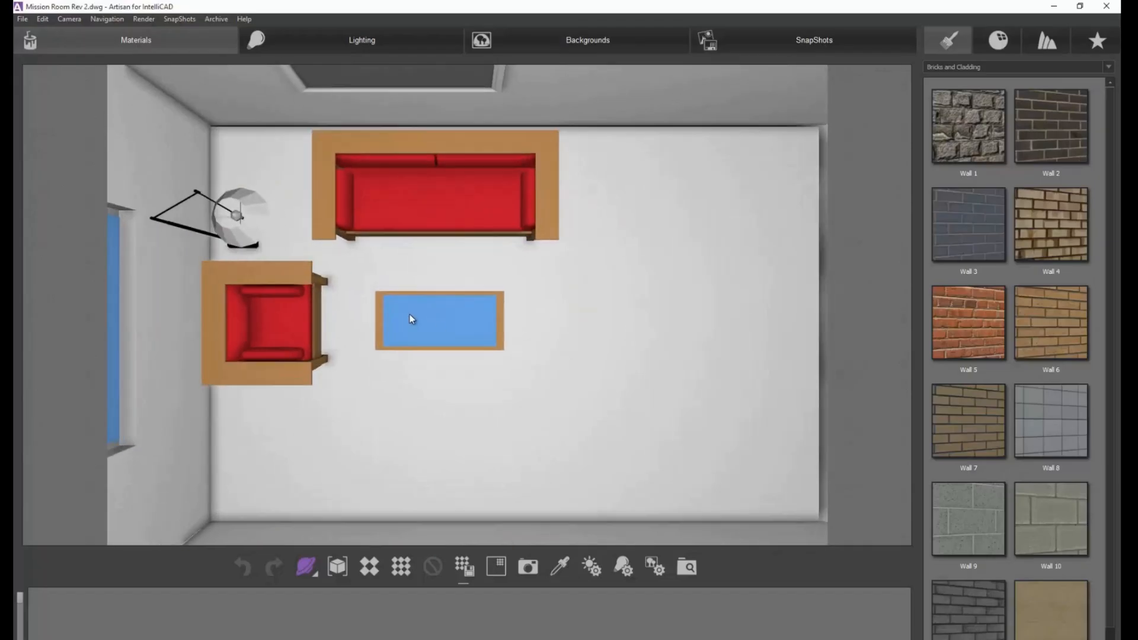
left_click_drag(387, 353, 517, 344)
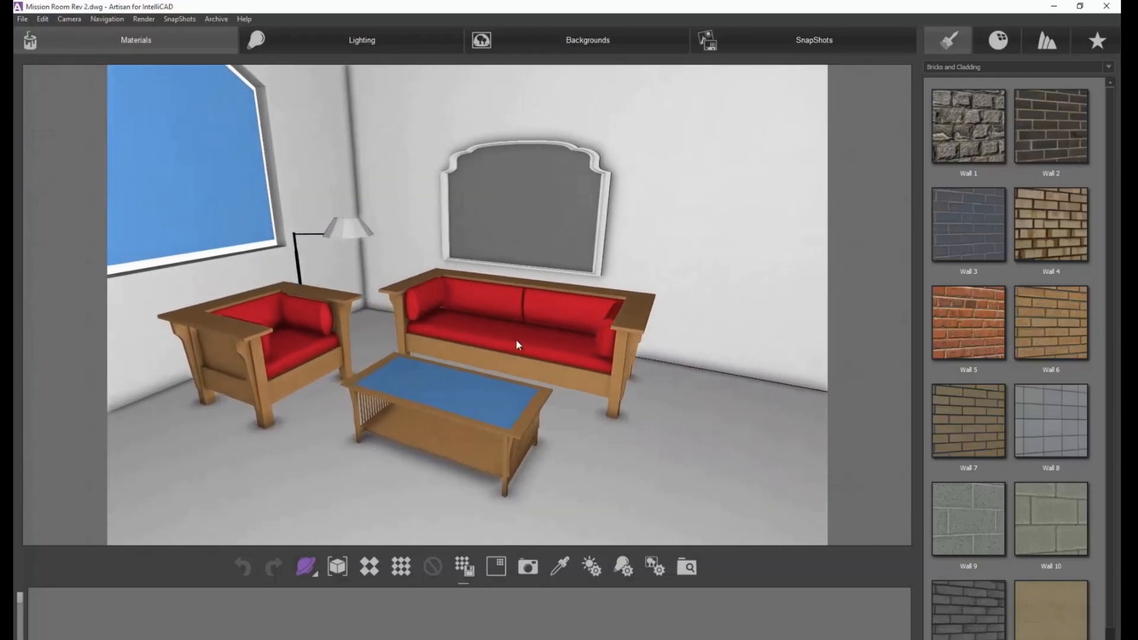
scroll(504, 360, "down", 1)
scroll(504, 360, "down", 3)
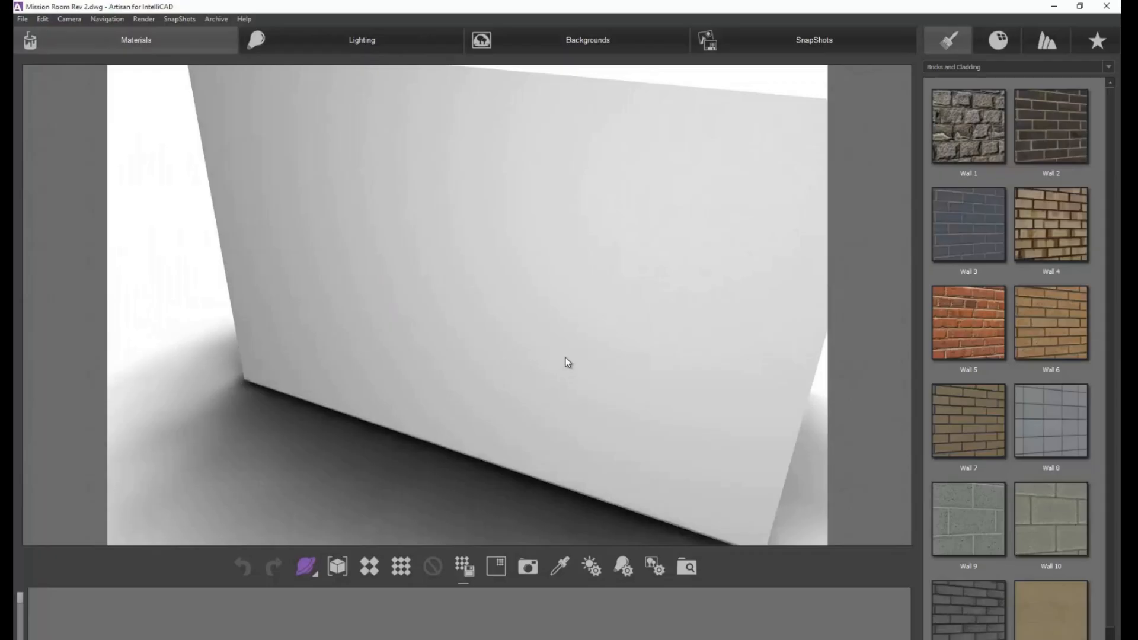
scroll(566, 362, "up", 3)
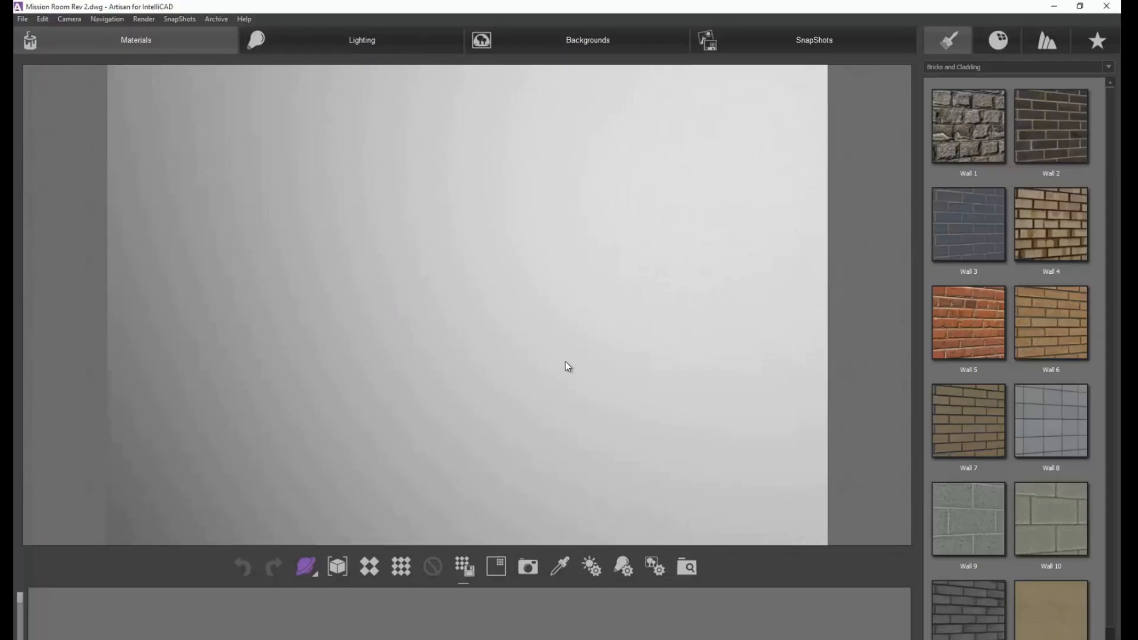
scroll(566, 361, "up", 1)
scroll(535, 371, "up", 2)
left_click_drag(536, 367, 505, 354)
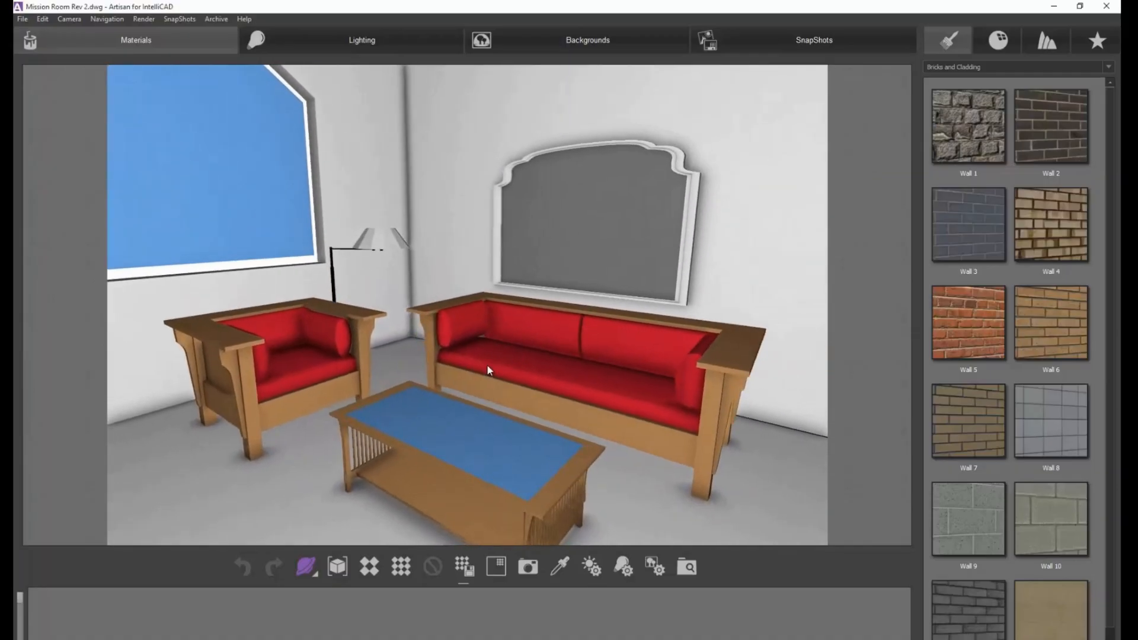
left_click_drag(457, 312, 614, 318)
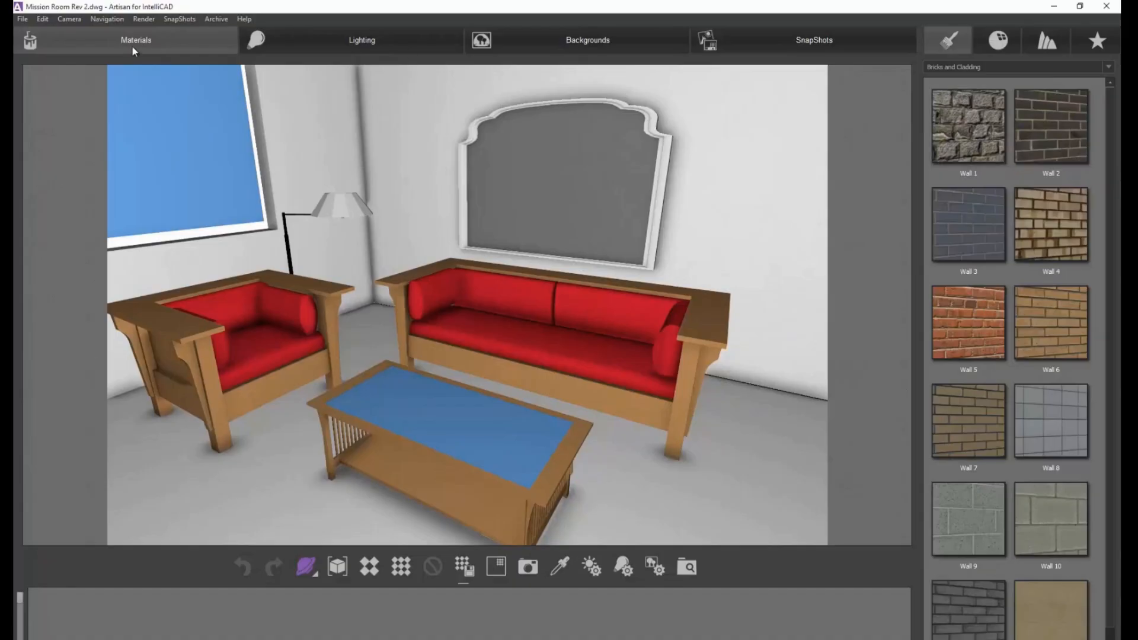
Review the available lighting presets, backgrounds and snapshot output settings, ending back at the materials library
left_click(350, 44)
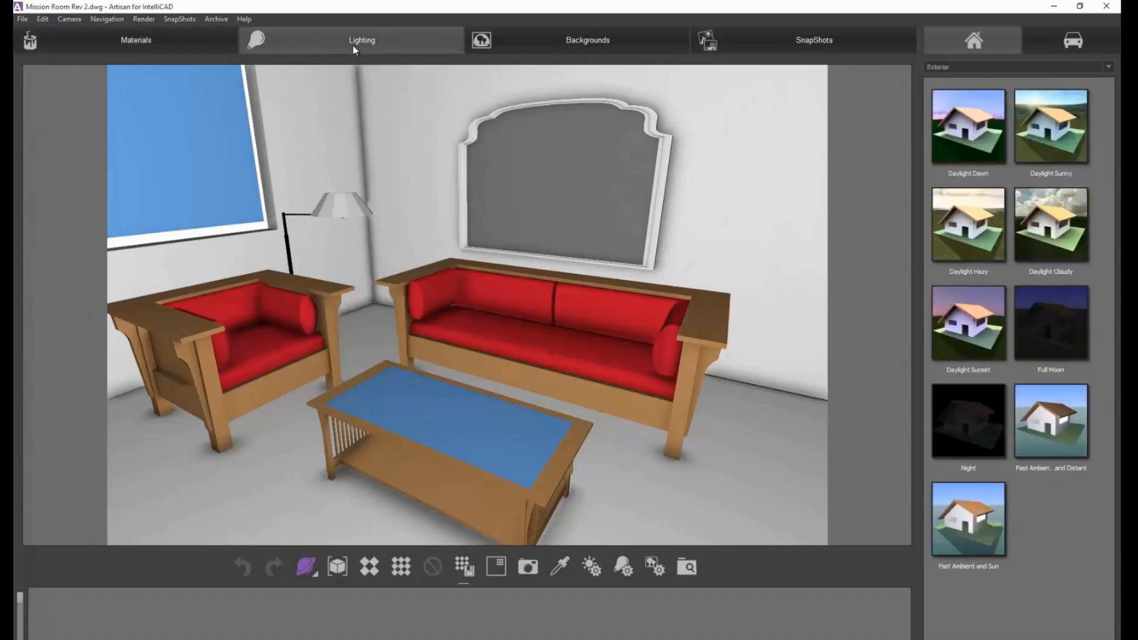
left_click(585, 44)
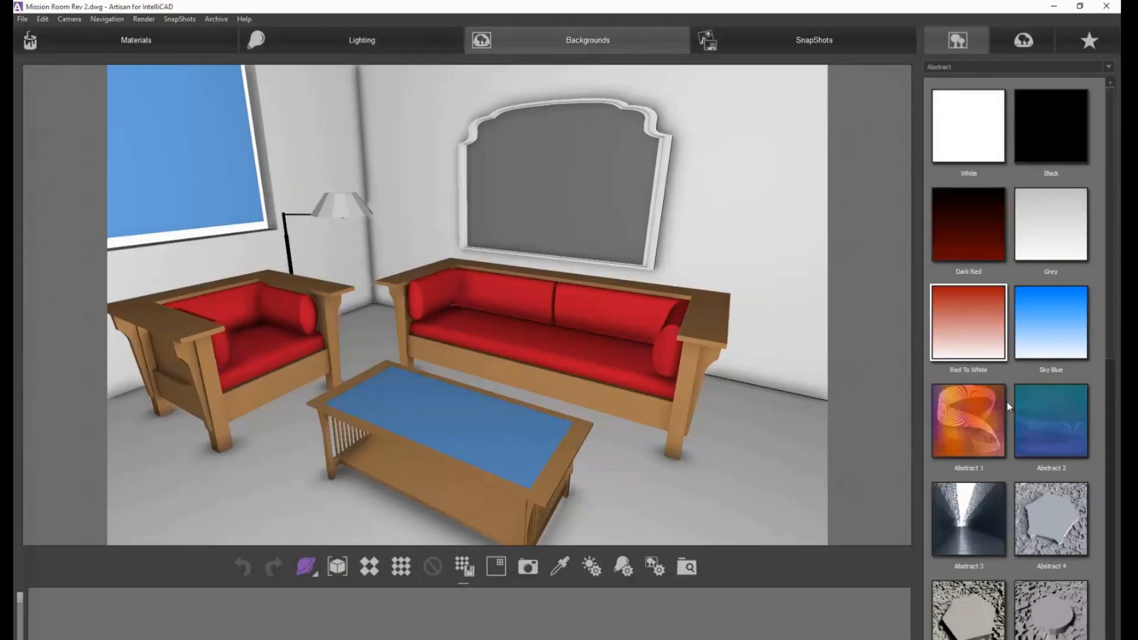
left_click(821, 42)
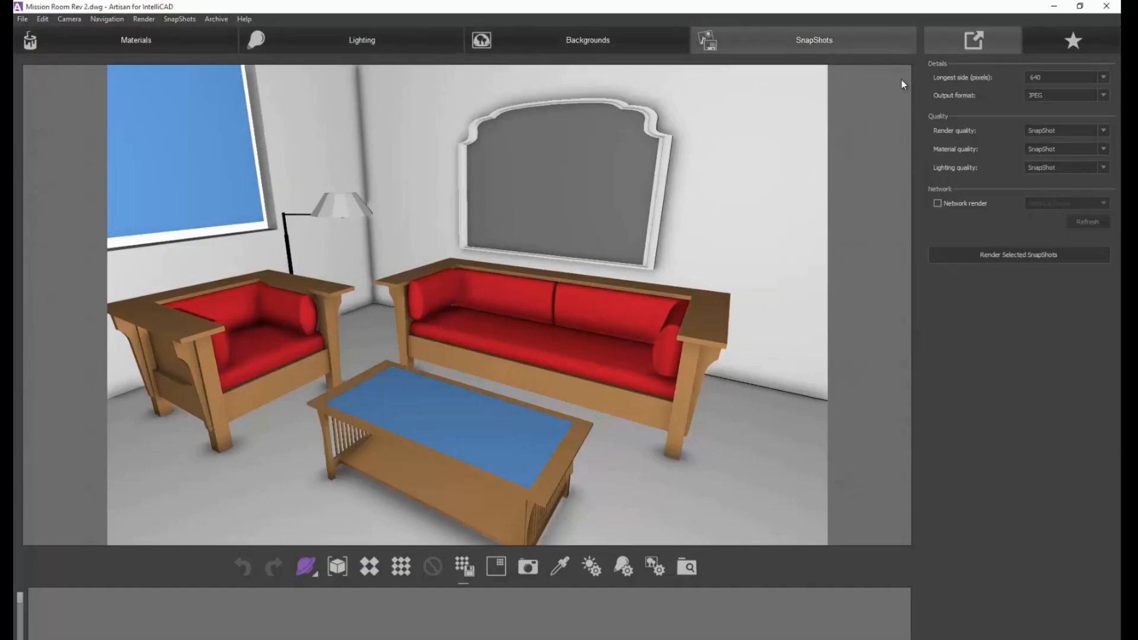
left_click(566, 39)
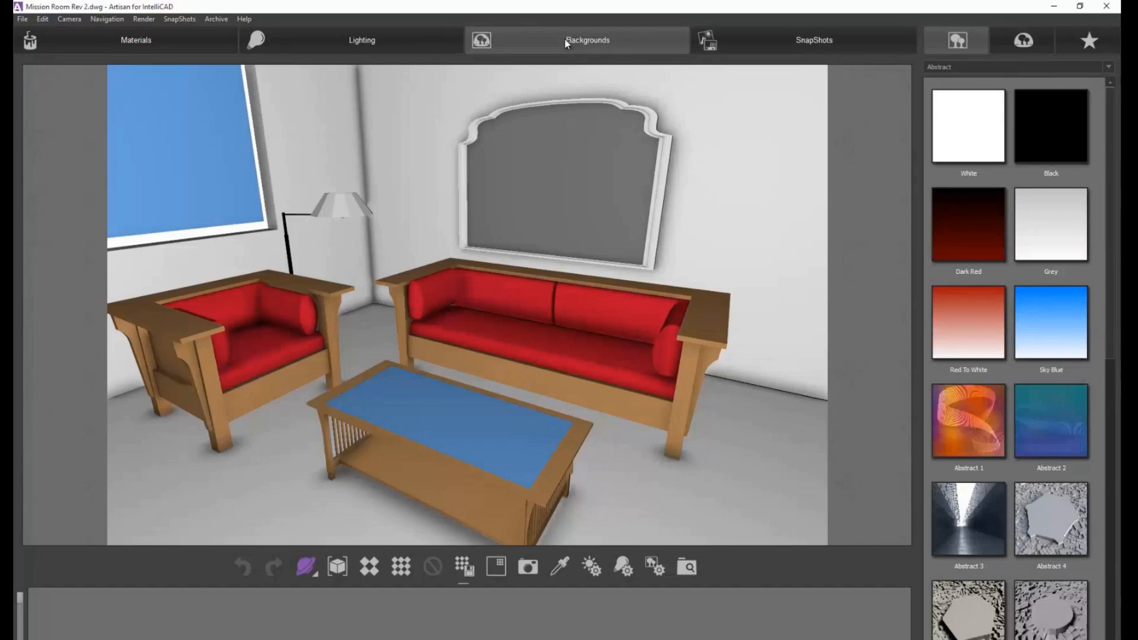
left_click(167, 47)
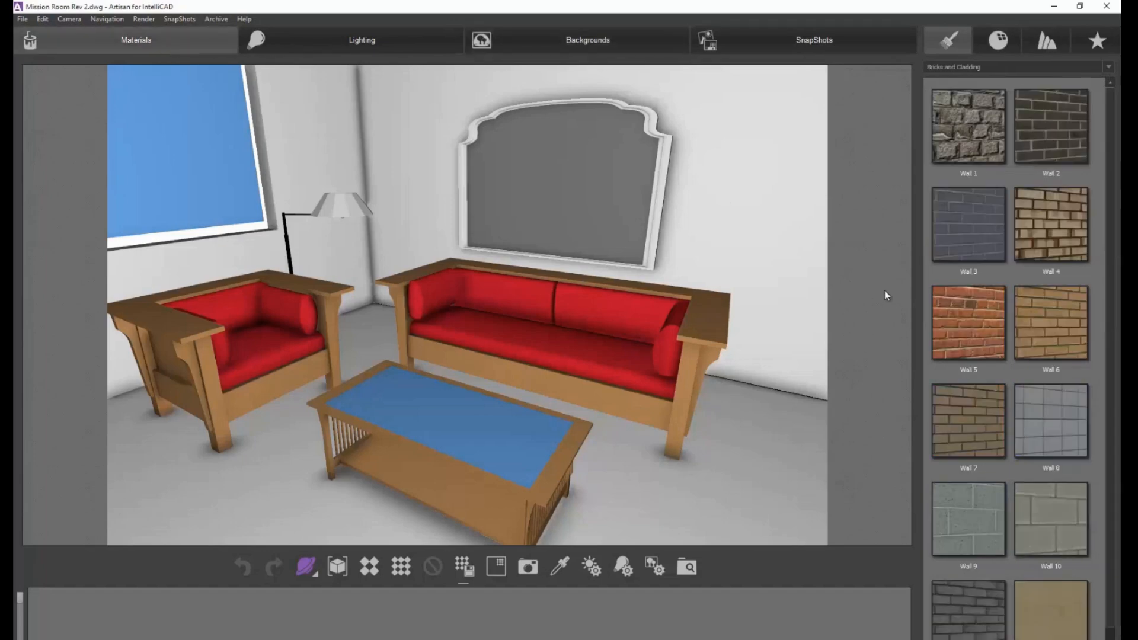
Apply the Wall 5 red brick material to the wall behind the sofa and the window wall
left_click(981, 332)
left_click_drag(976, 321, 757, 379)
left_click(959, 338)
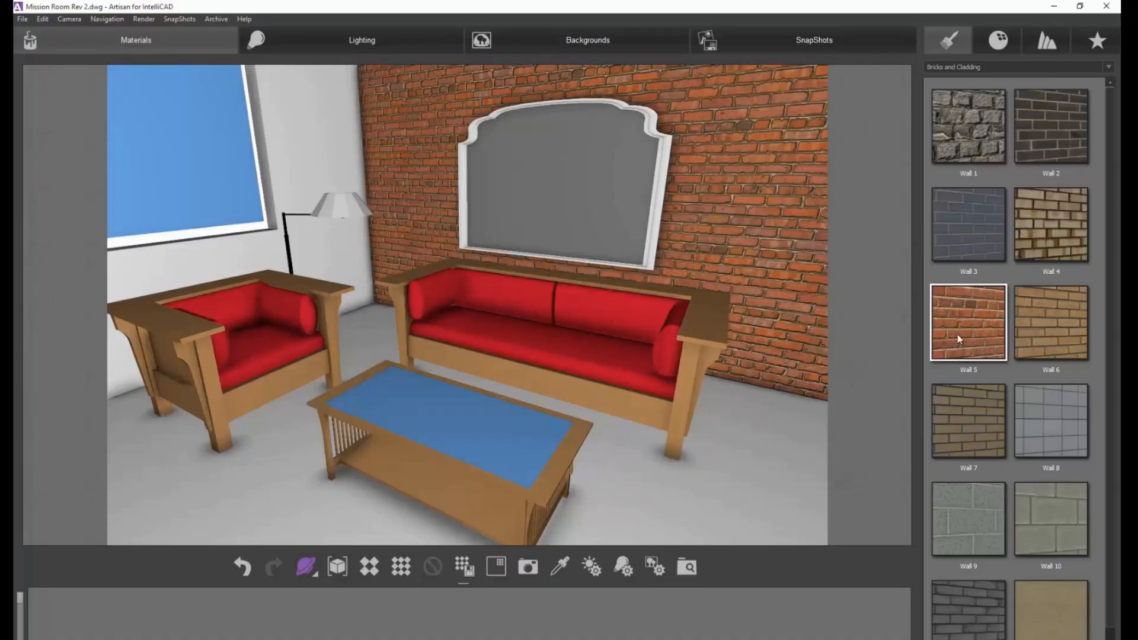
left_click_drag(963, 328, 393, 289)
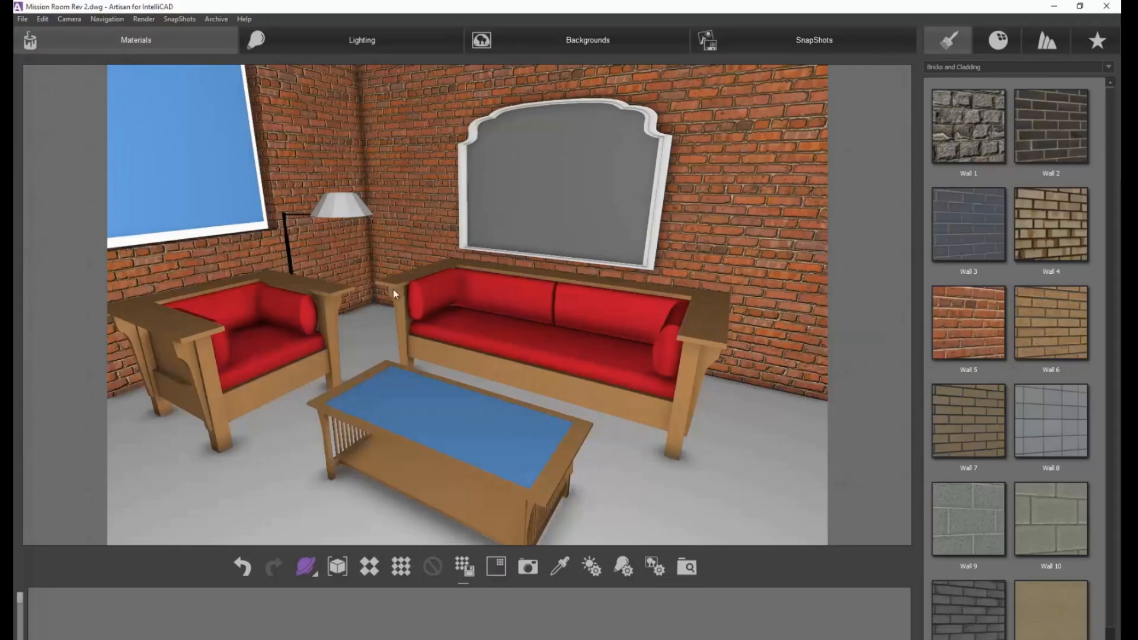
Apply the Wood 1 material to the wooden frames of the sofa, armchair and coffee table
left_click_drag(437, 216, 442, 240)
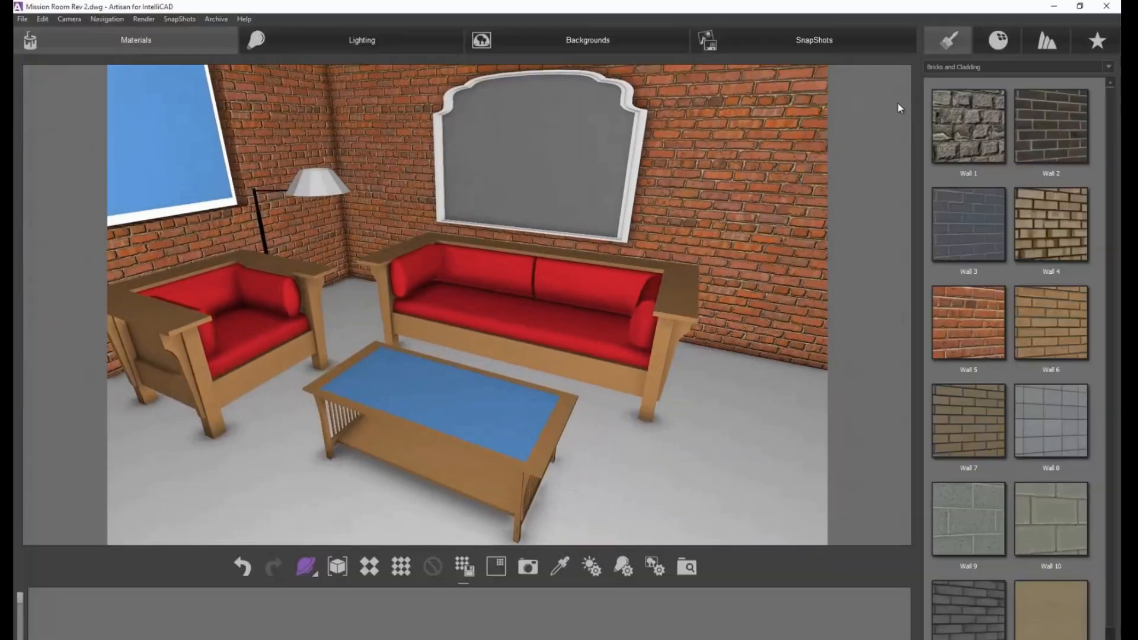
left_click(988, 66)
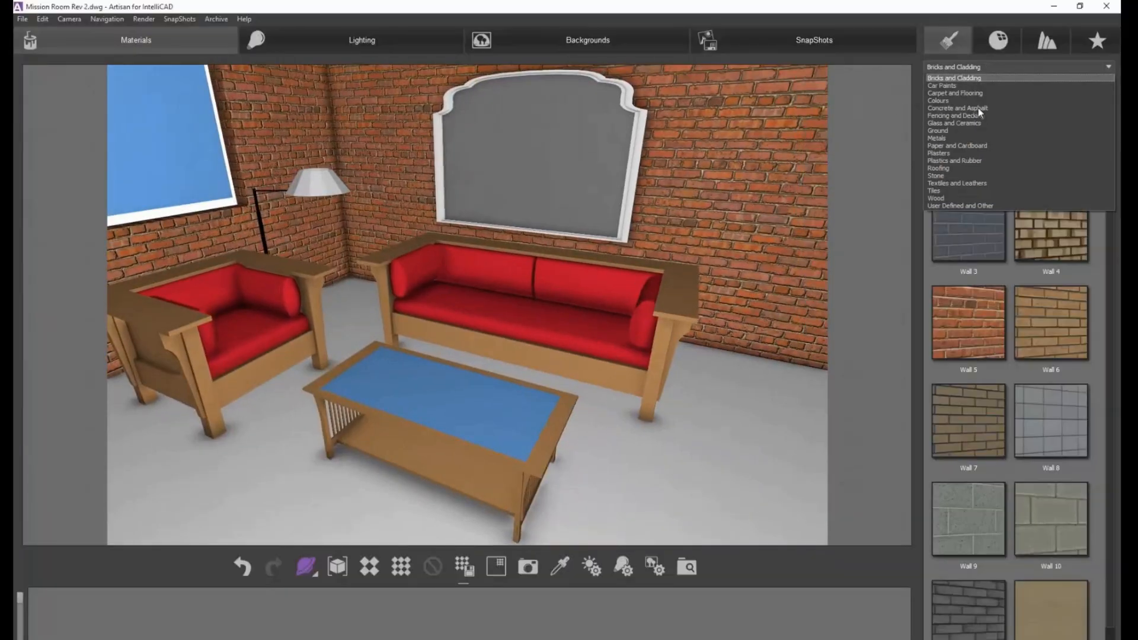
left_click(945, 198)
left_click_drag(956, 151, 620, 383)
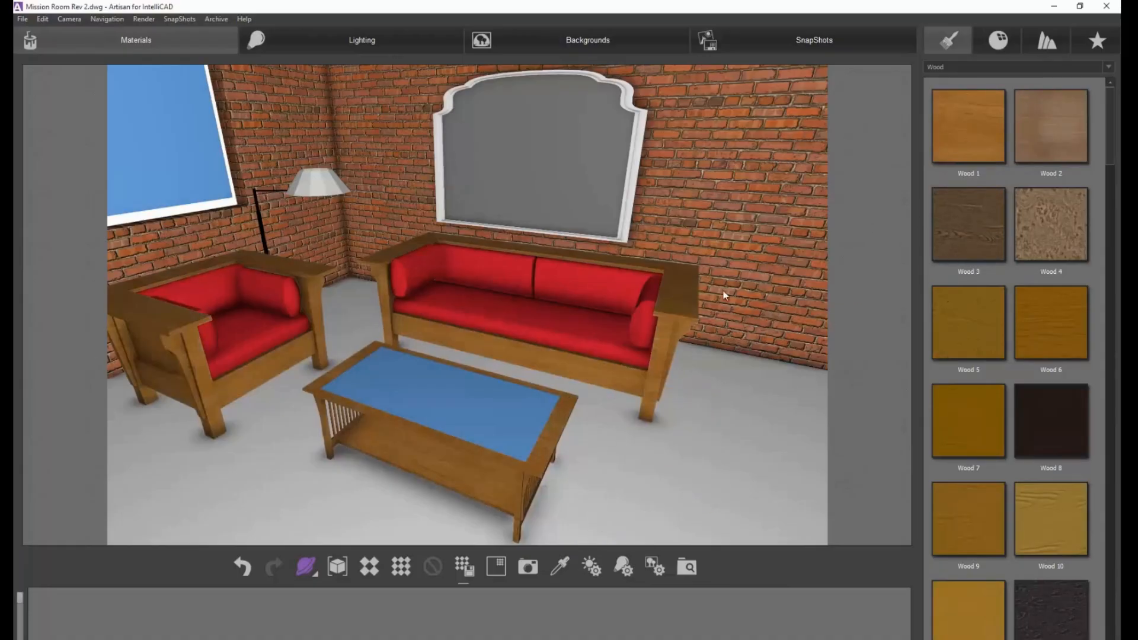
Apply the Wood Floor 1 material from the Carpet and Flooring category to the room's floor
left_click(973, 67)
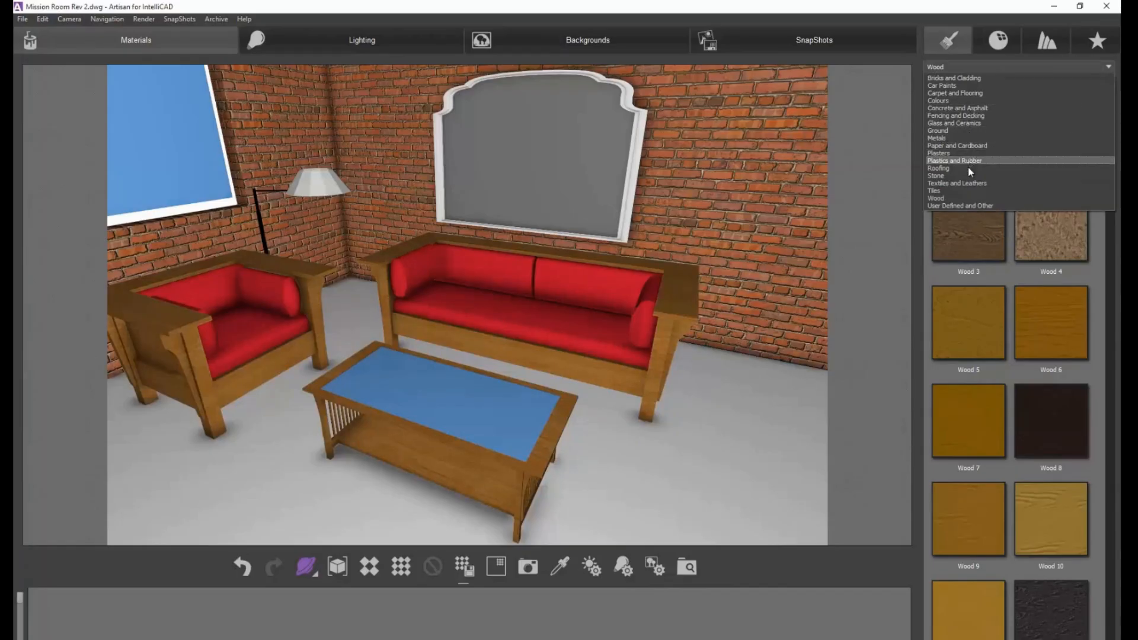
left_click(970, 121)
left_click_drag(971, 124, 848, 410)
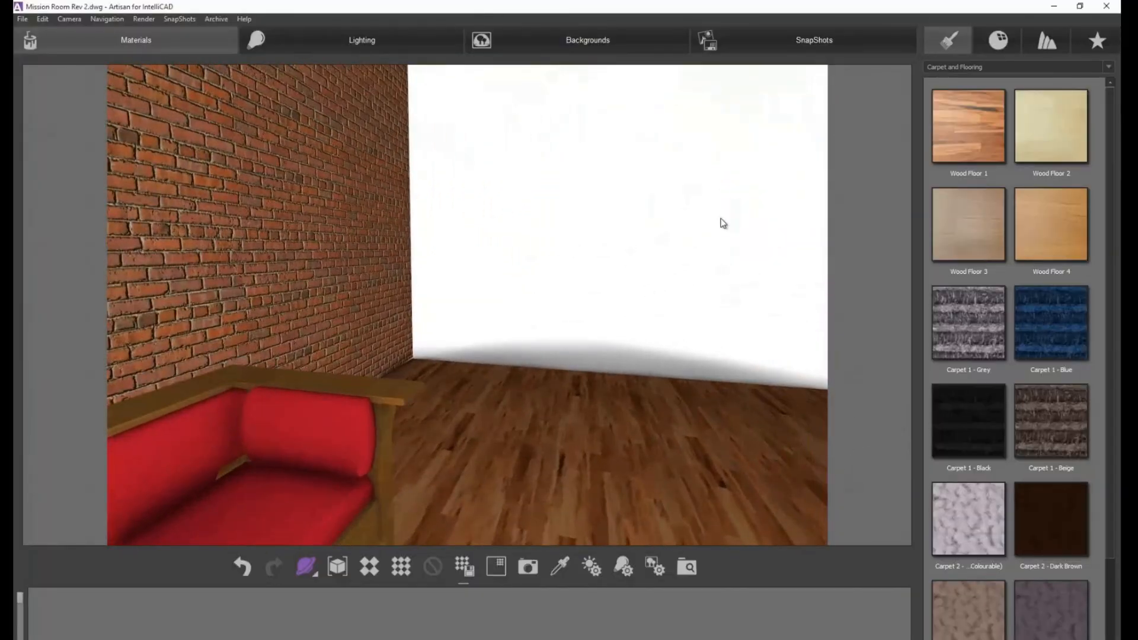
Apply the Marble 3 material from the Stone category to the blue coffee table top
left_click_drag(674, 462, 451, 482)
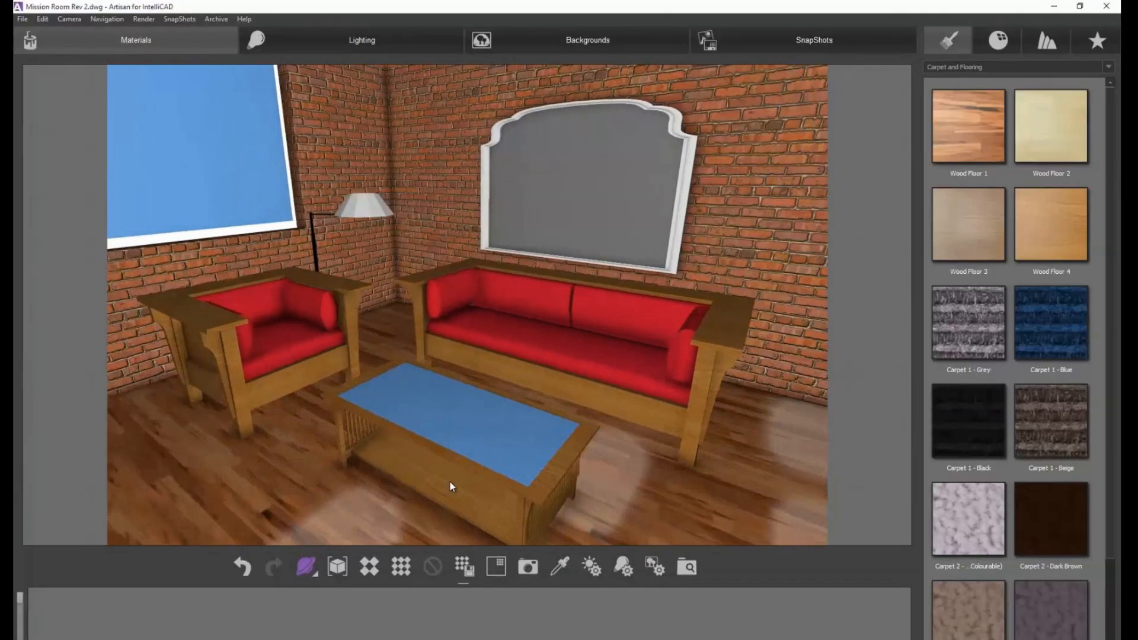
left_click(1029, 64)
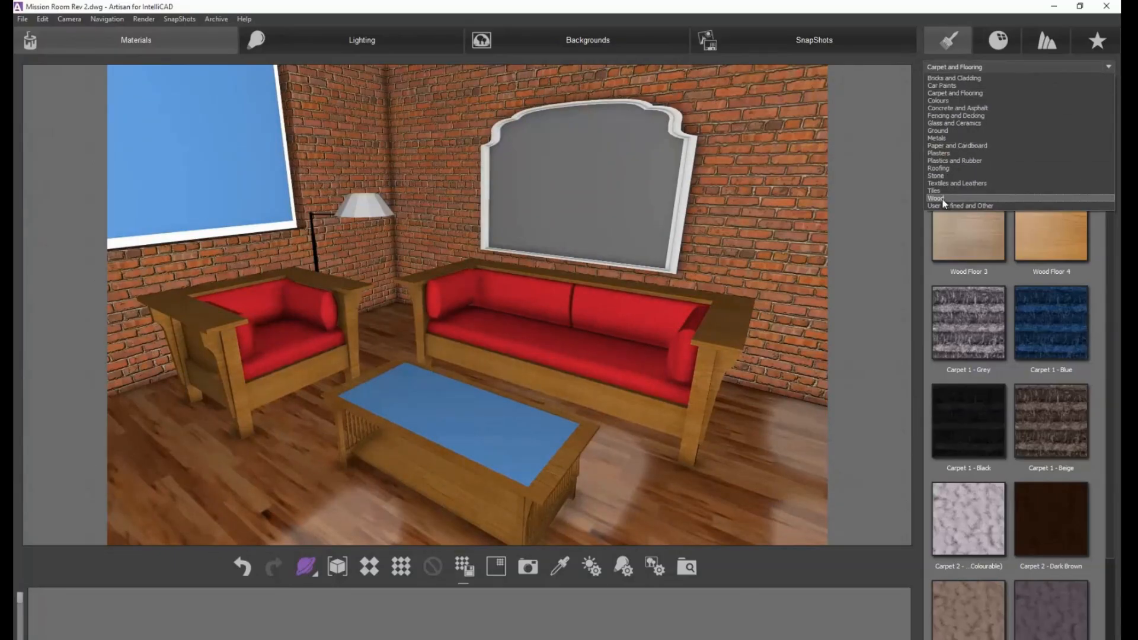
left_click(944, 176)
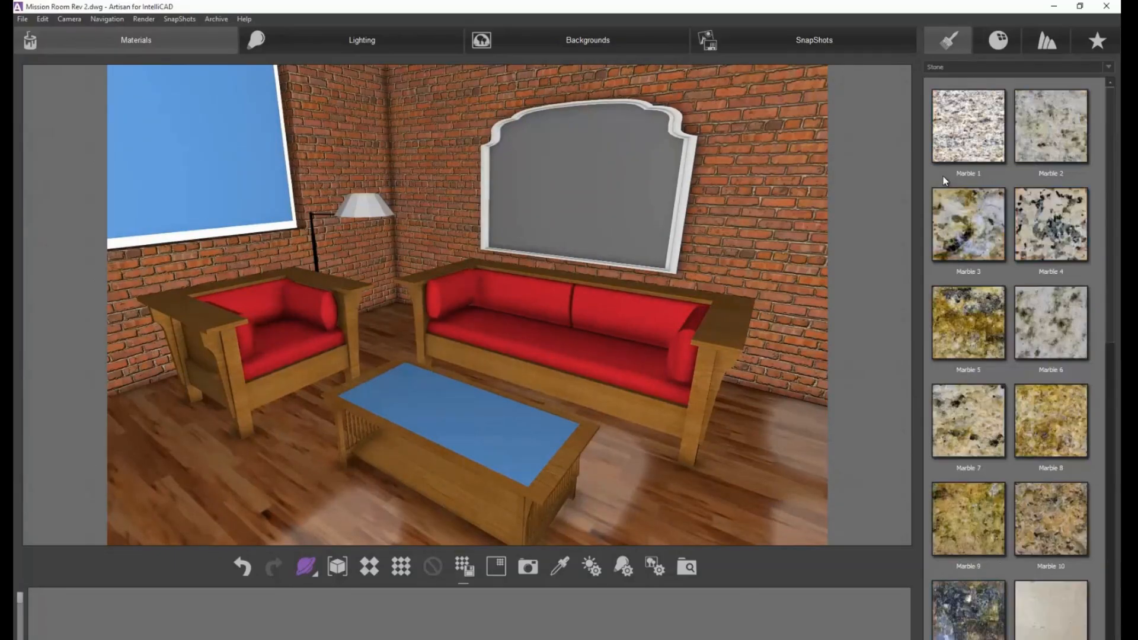
left_click_drag(977, 237, 483, 433)
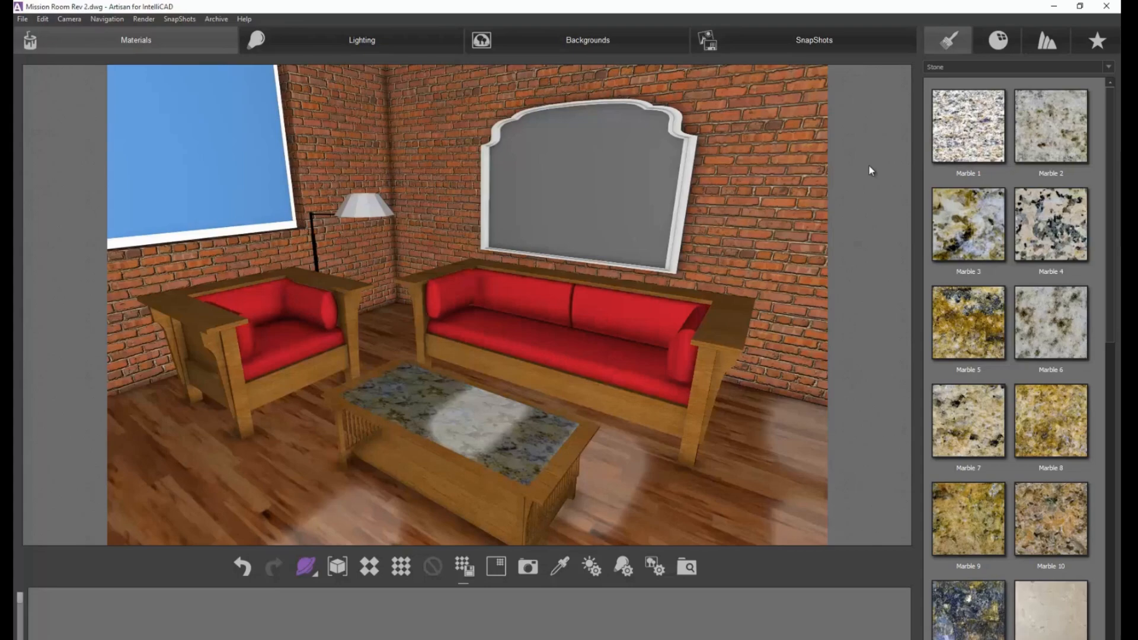
Apply the Fabric 2 material from Textiles and Leathers to the seat cushions and the floor lamp's shade
left_click(980, 66)
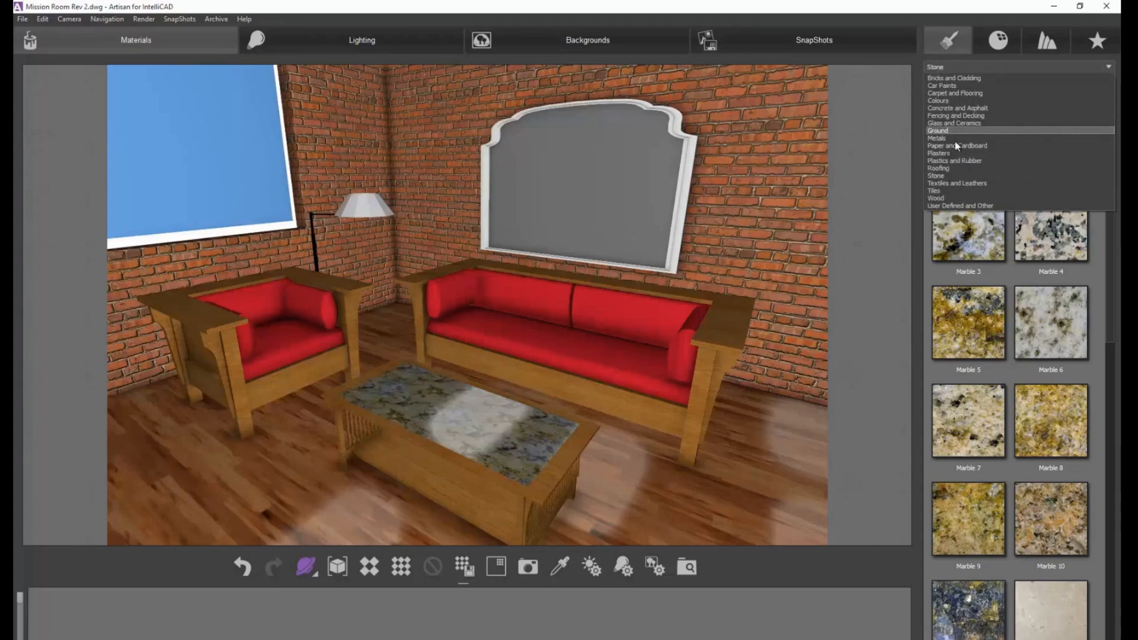
left_click(957, 183)
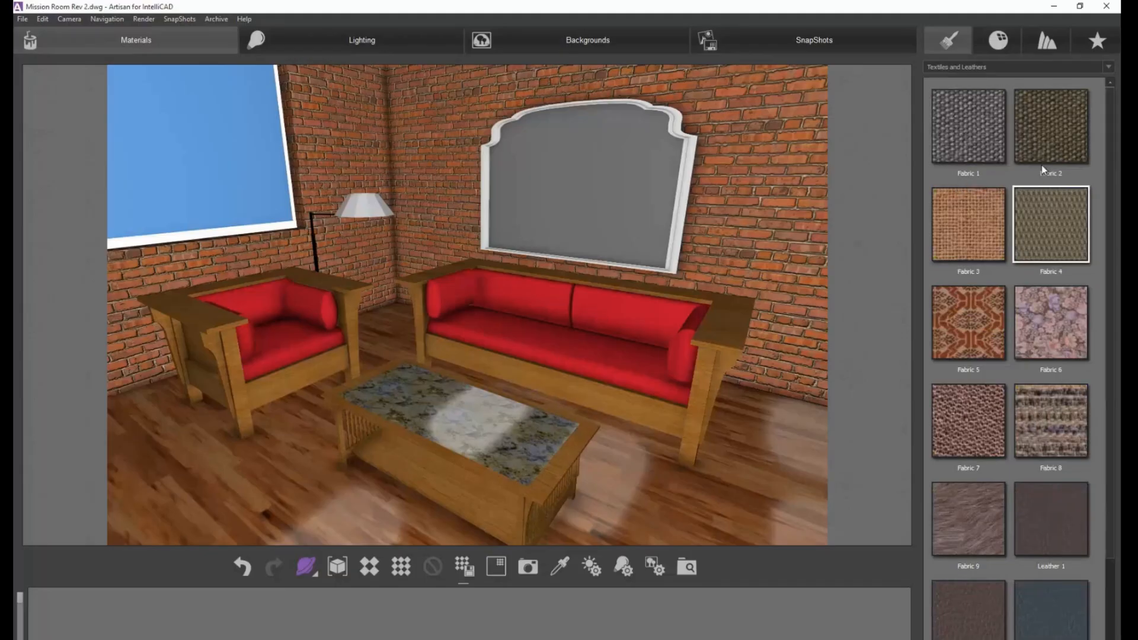
left_click_drag(1041, 138, 598, 332)
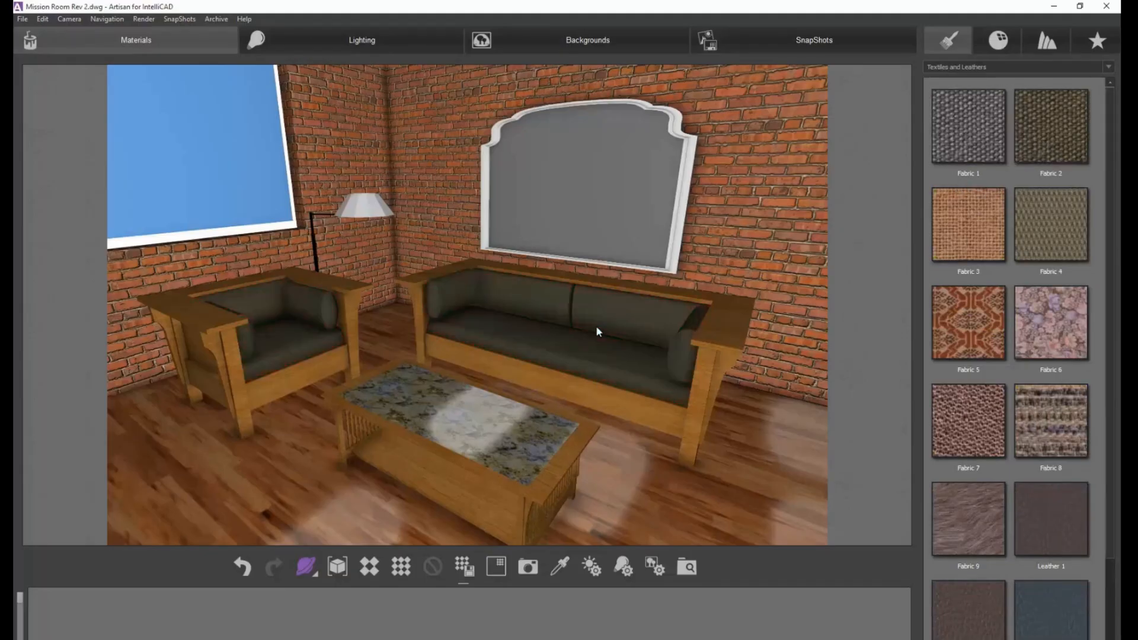
left_click_drag(1066, 120, 373, 210)
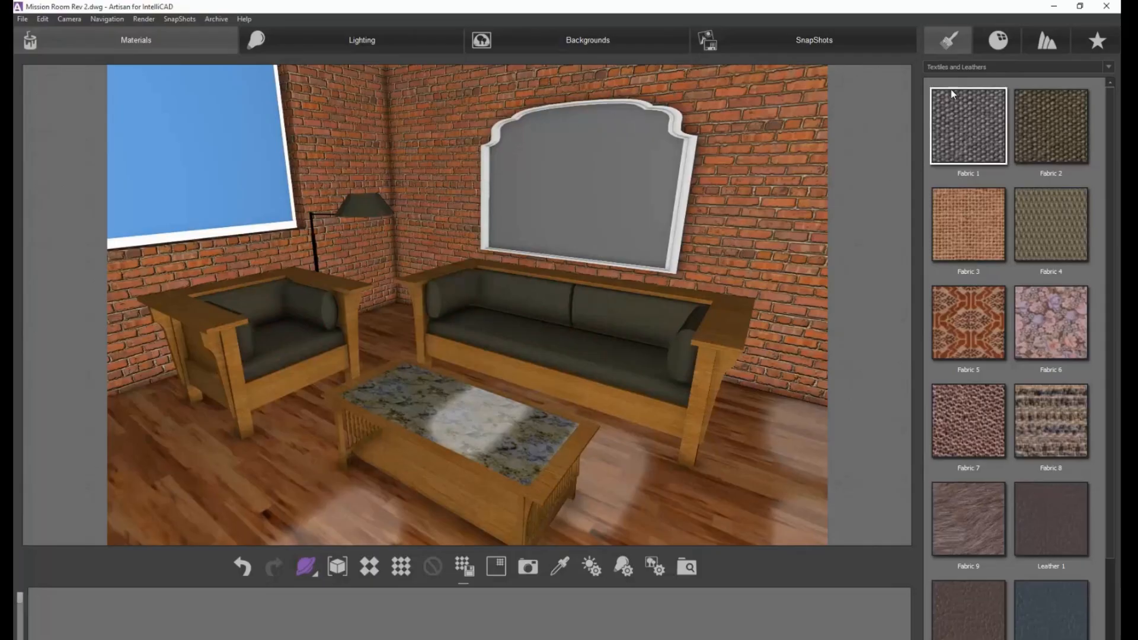
Apply the Wood 1 material to the white frame of the wall mirror
left_click(969, 66)
left_click(943, 199)
left_click_drag(956, 132, 679, 243)
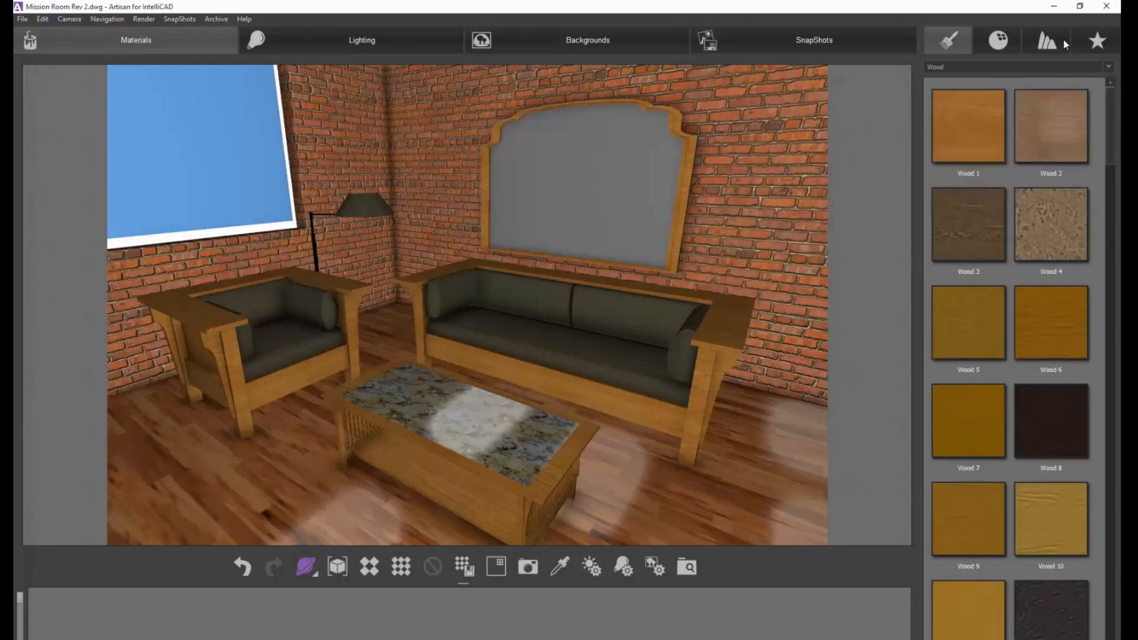
Apply the Mirror Reflect 8 finish from the Mirror Finishes category to the grey panel inside the mirror frame
left_click(1002, 45)
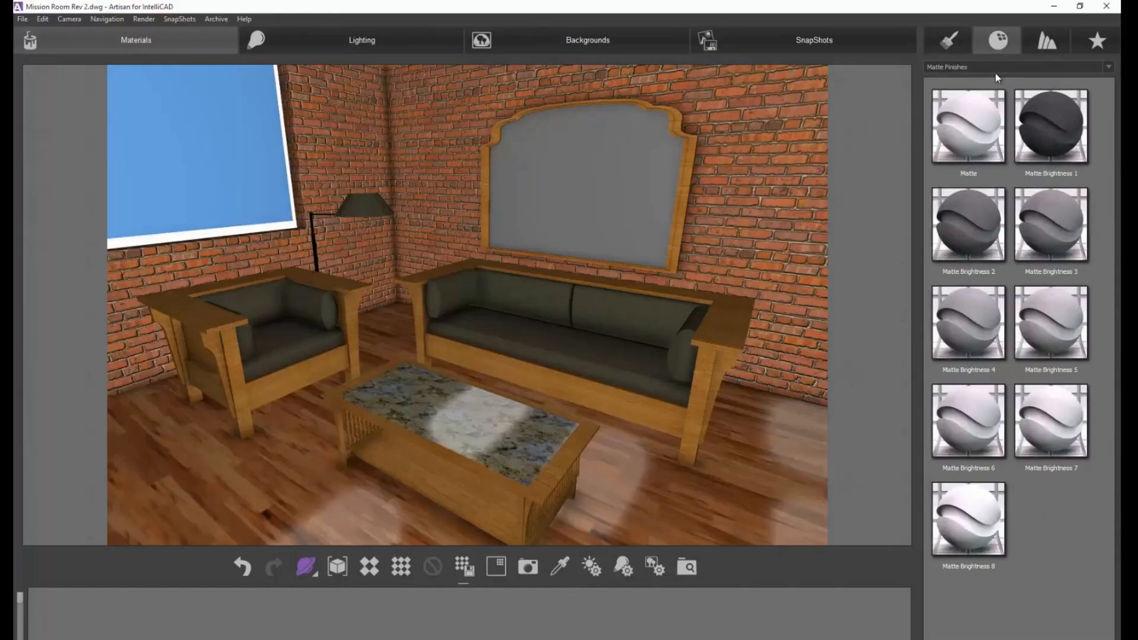
left_click(977, 69)
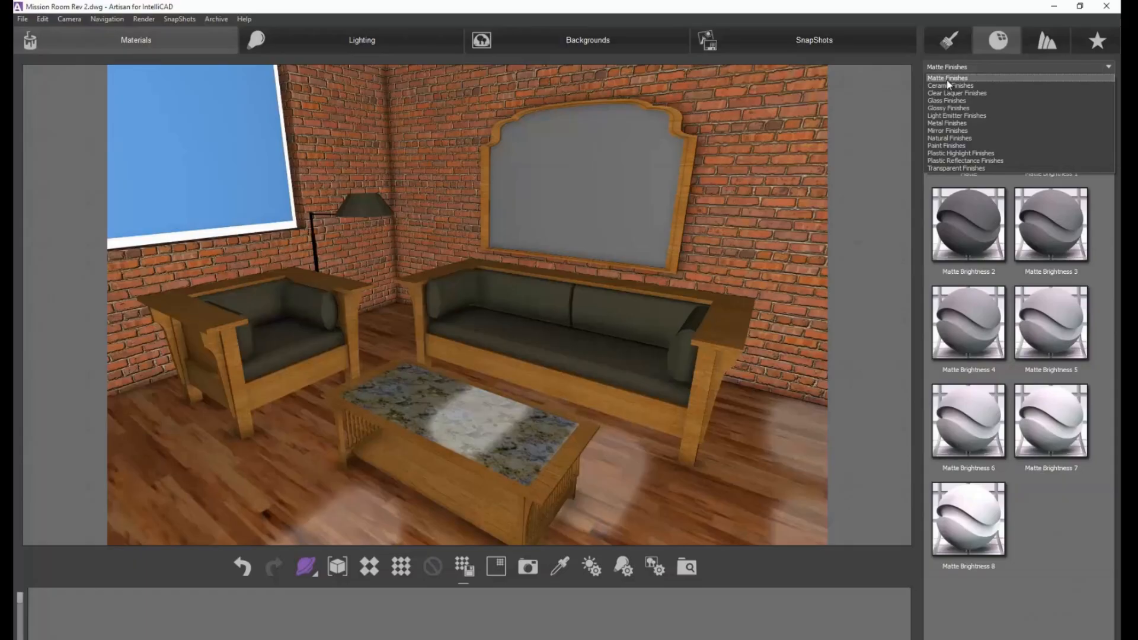
left_click(946, 131)
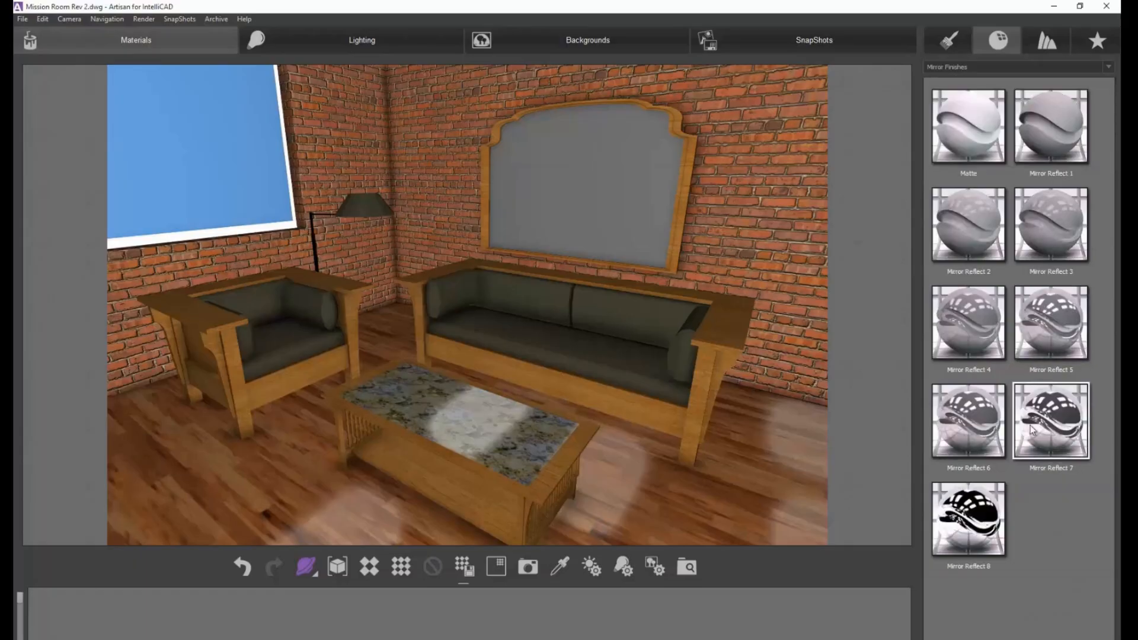
left_click_drag(979, 536, 682, 505)
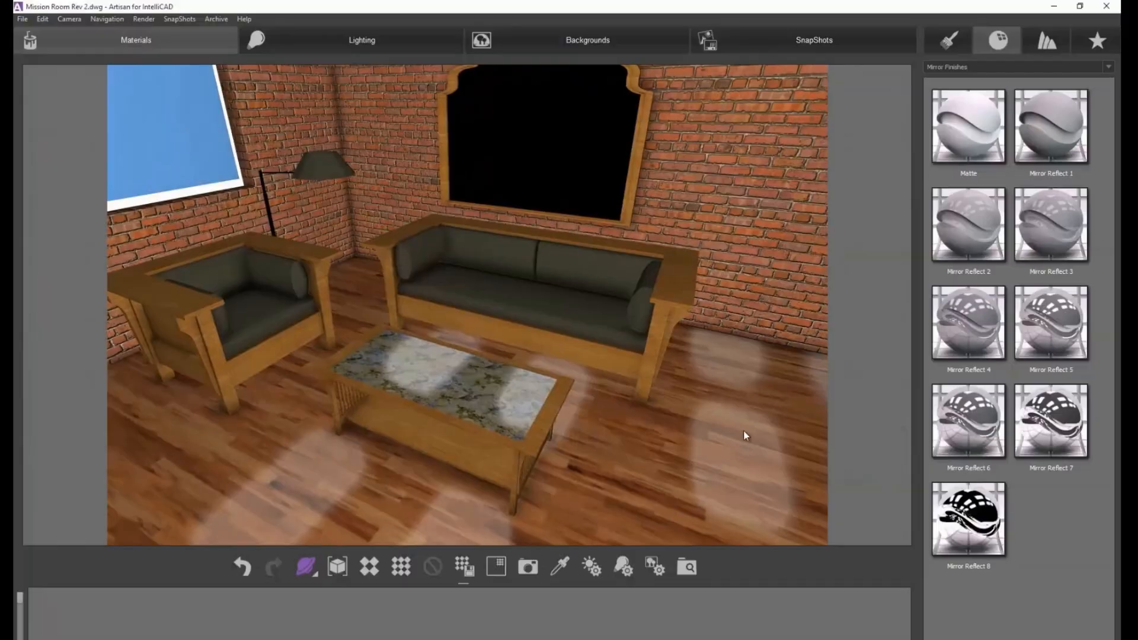
mouse_move(455, 532)
left_mouse_down()
mouse_move(404, 522)
mouse_move(503, 511)
mouse_move(450, 561)
mouse_move(278, 466)
mouse_move(475, 533)
mouse_move(460, 548)
mouse_move(439, 533)
mouse_move(443, 514)
left_mouse_up()
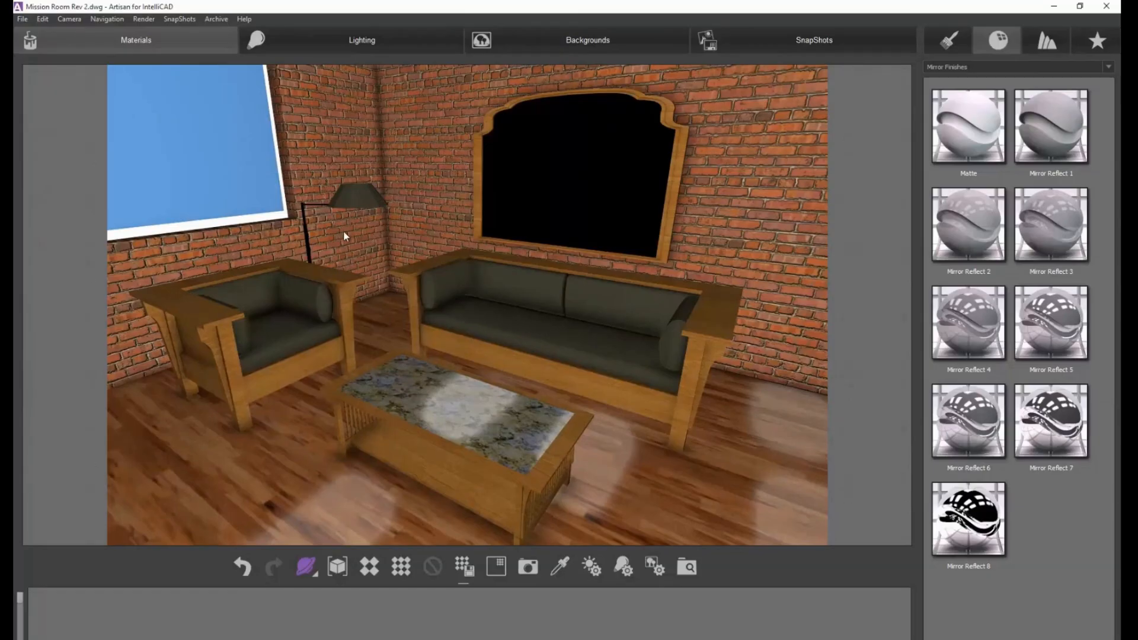
left_click_drag(654, 485, 681, 297)
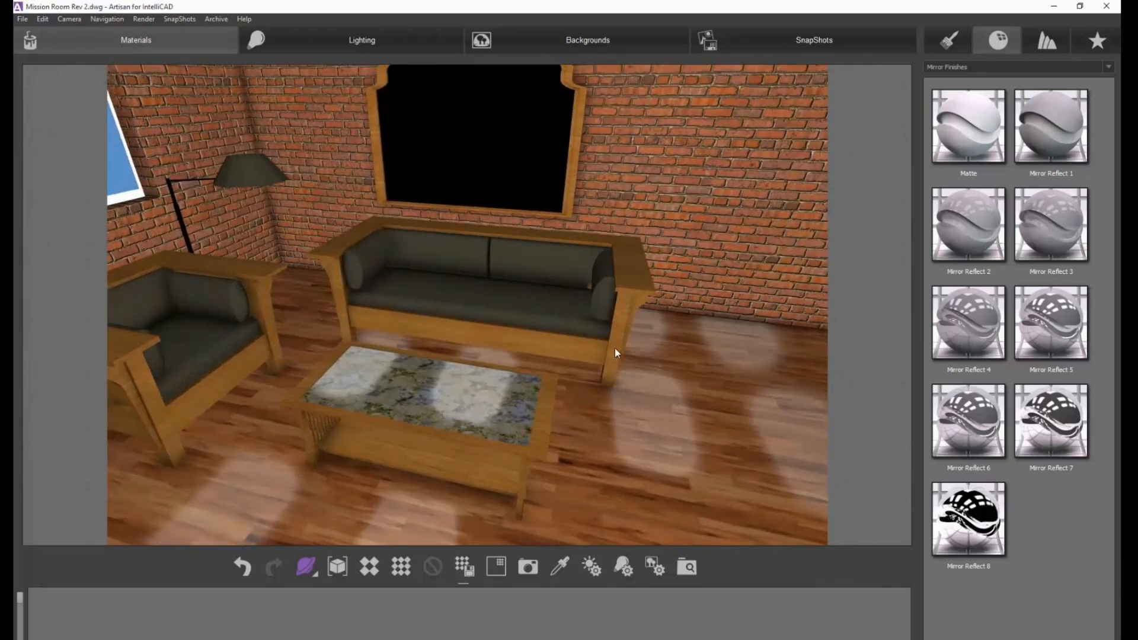
left_click_drag(603, 474, 567, 459)
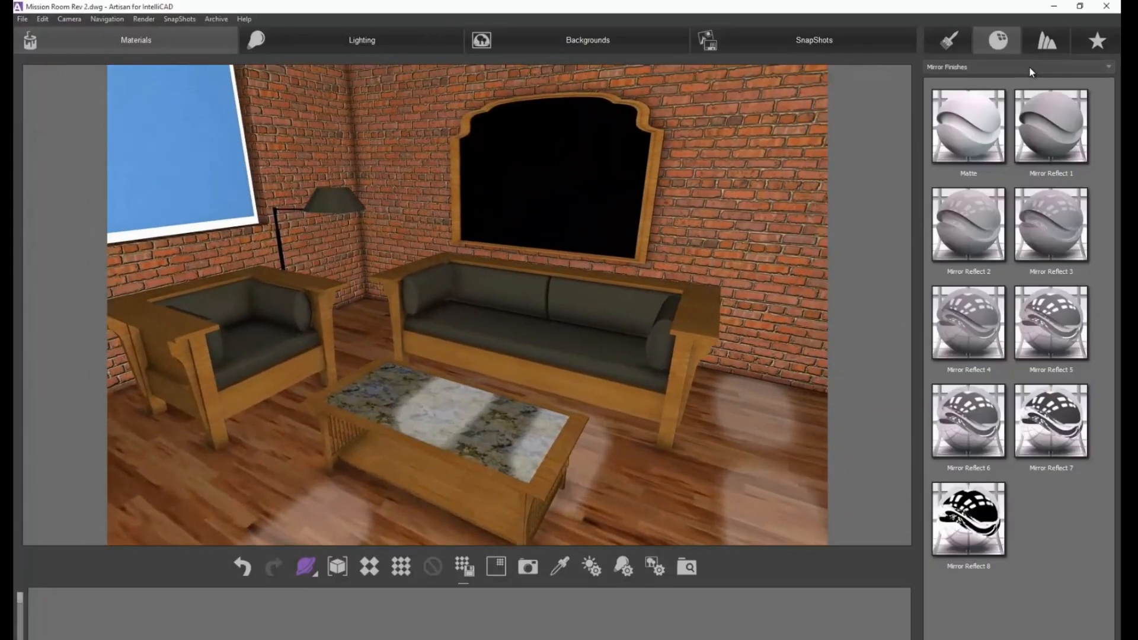
Apply the Advanced Glass Clear finish from the Glass Finishes category to the blue window pane
left_click(1028, 66)
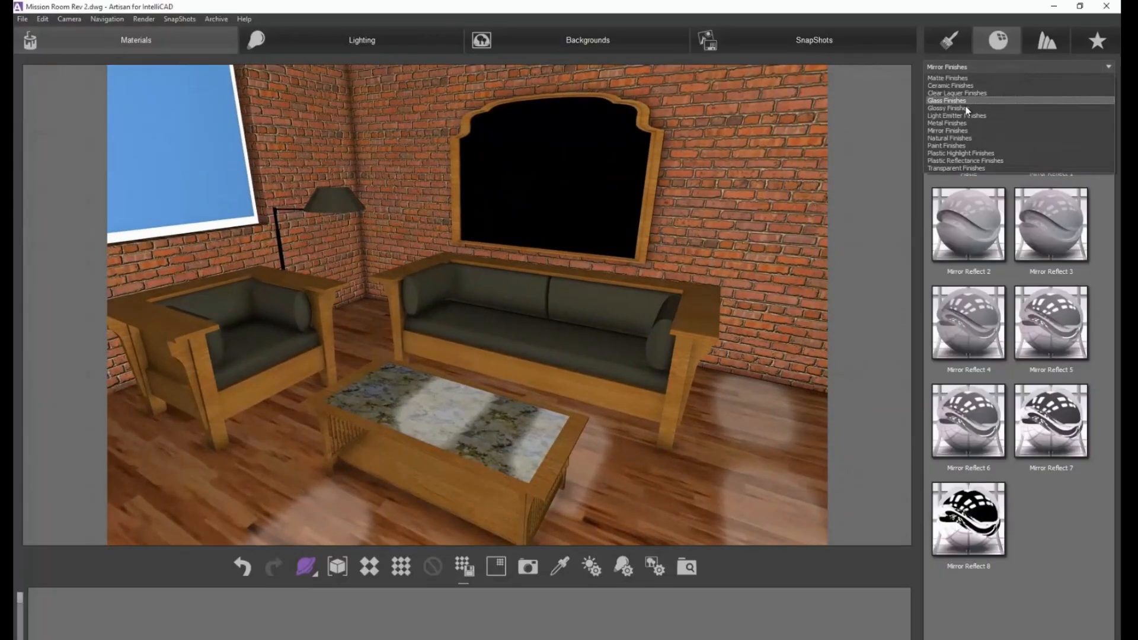
left_click(959, 101)
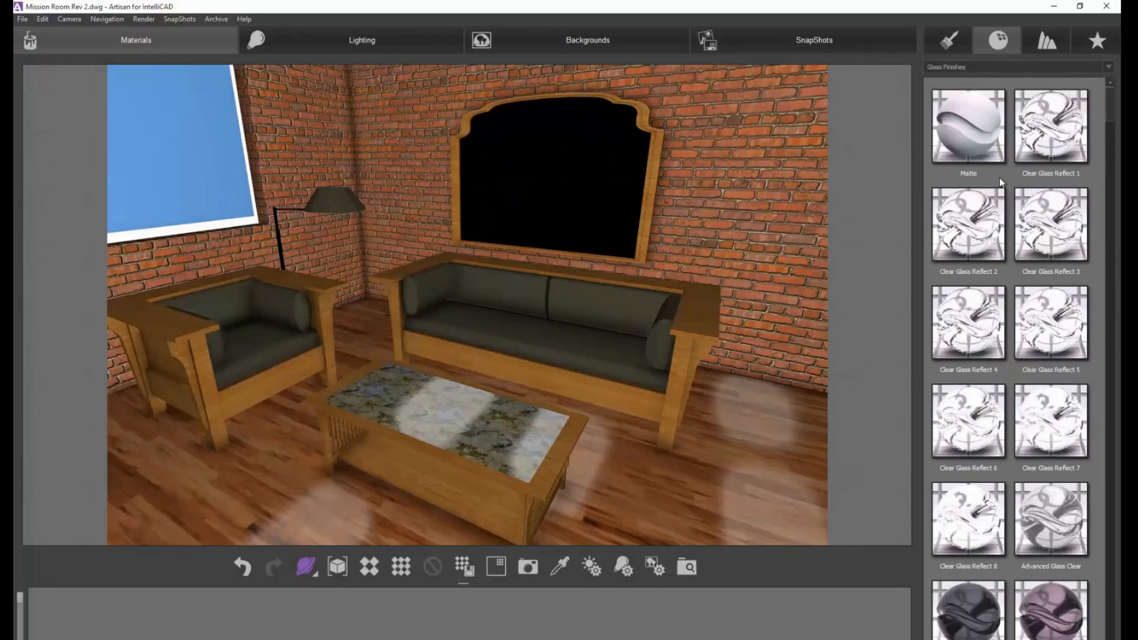
scroll(1033, 318, "down", 3)
left_click_drag(1051, 237, 211, 190)
left_click_drag(788, 491, 675, 432)
left_click_drag(647, 290, 706, 313)
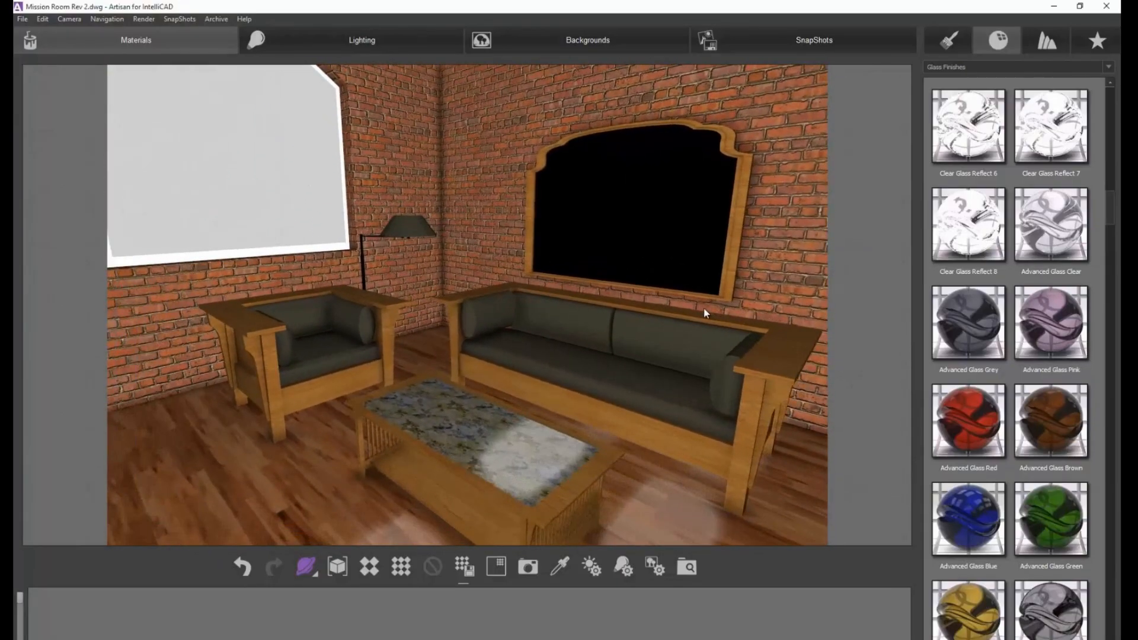
Set the Coast 7 image from the Coast backgrounds as the scene background
left_click(1023, 66)
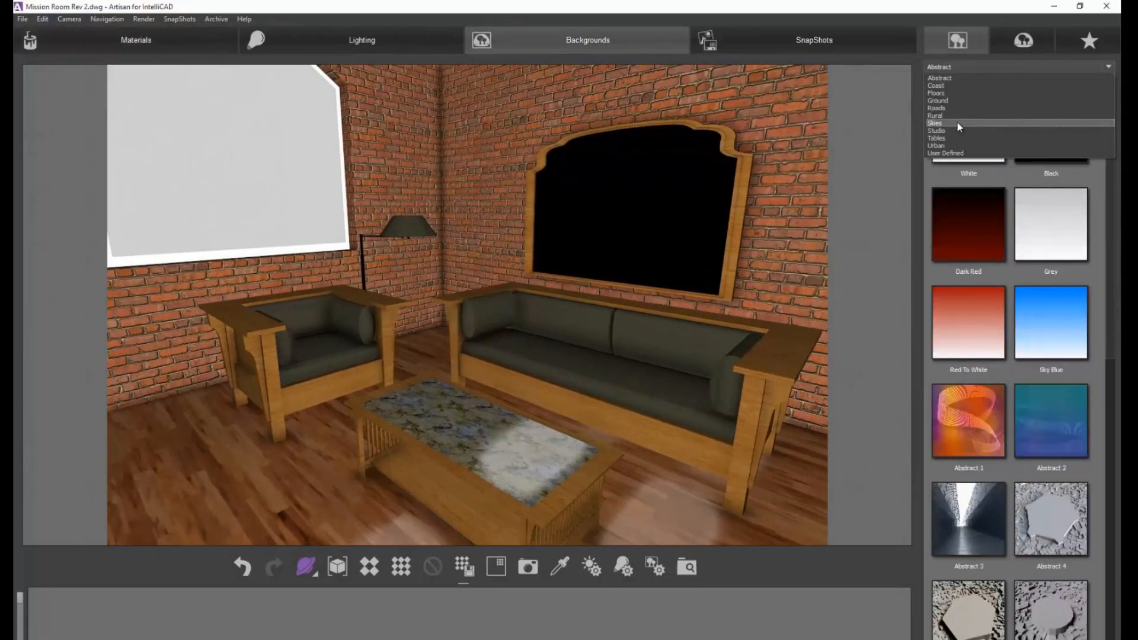
left_click(946, 87)
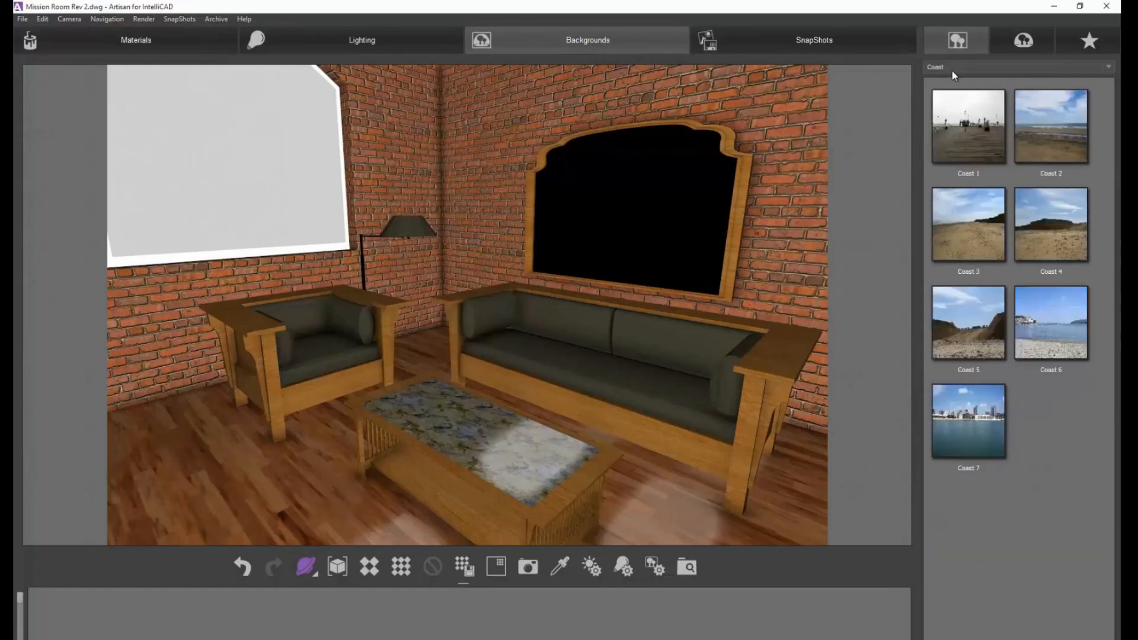
left_click(952, 67)
left_click(951, 138)
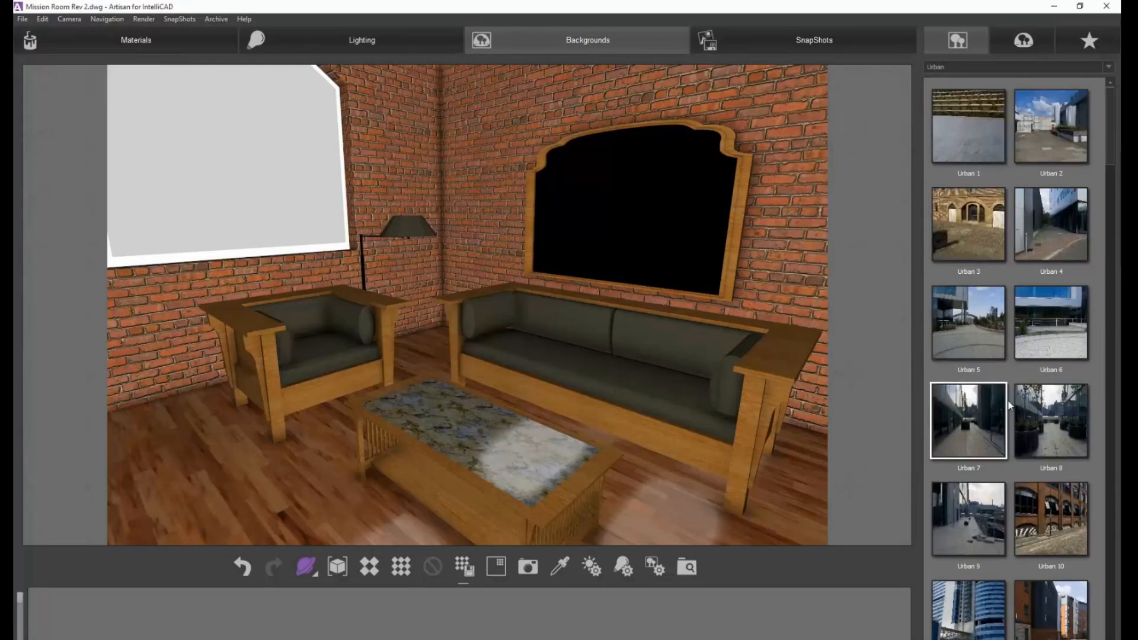
left_click(959, 66)
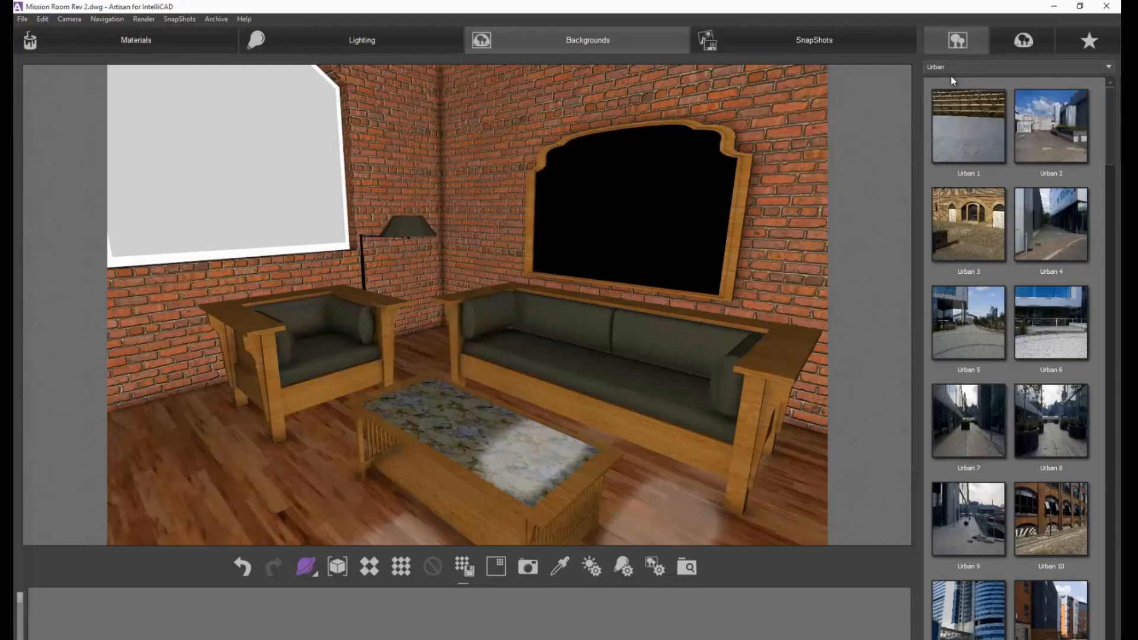
left_click(950, 73)
left_click(962, 67)
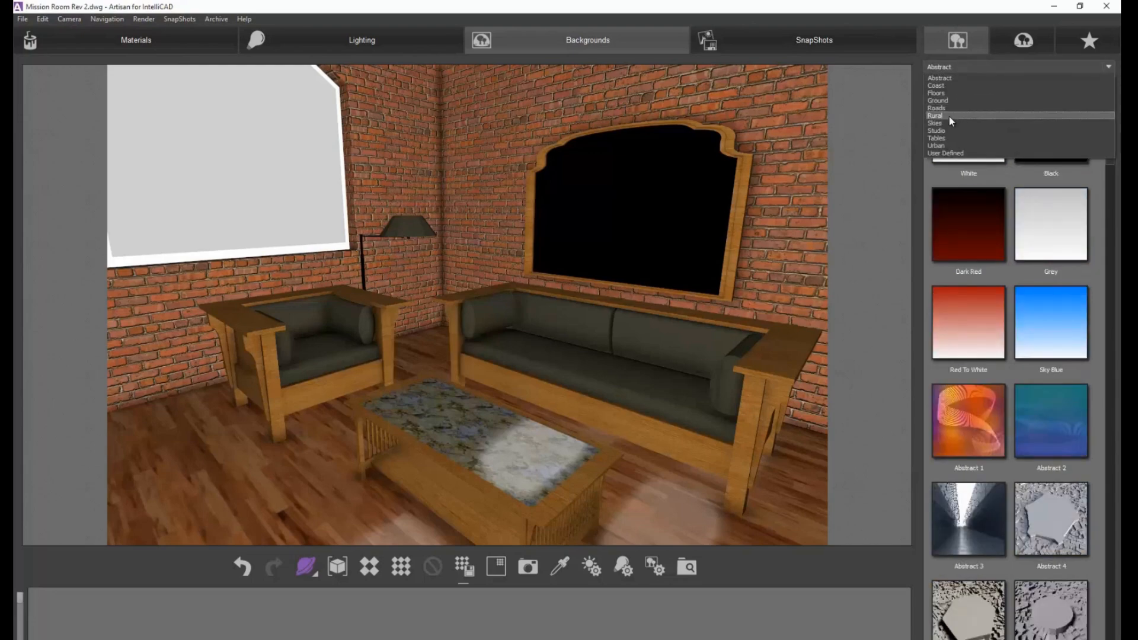
left_click(943, 85)
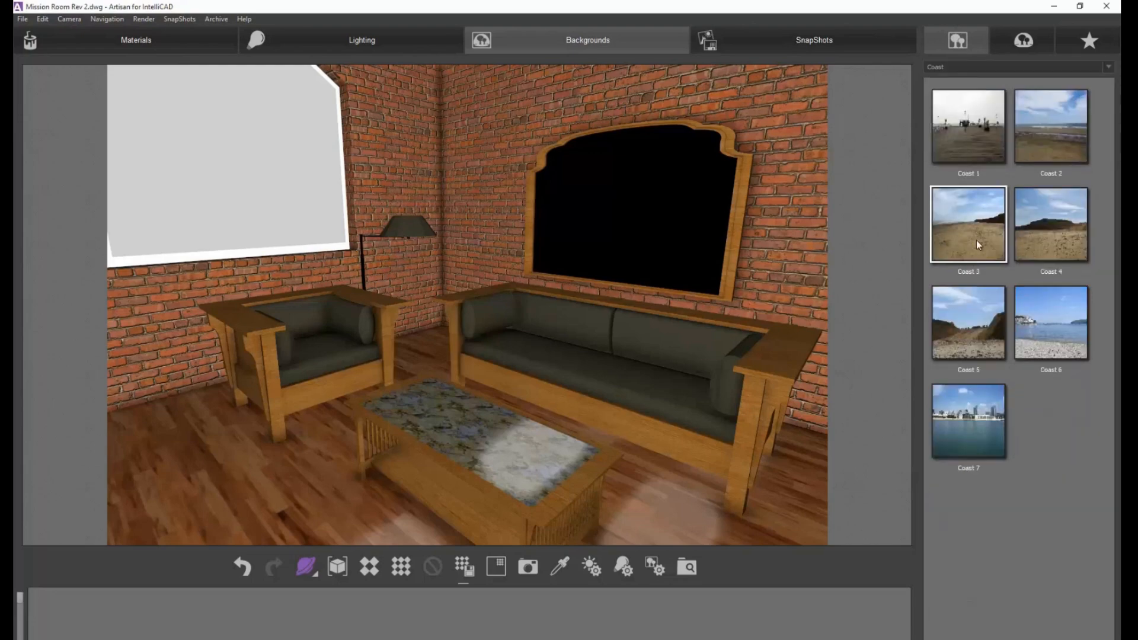
left_click_drag(965, 412, 481, 383)
left_click_drag(646, 465, 706, 465)
left_click_drag(629, 478, 592, 472)
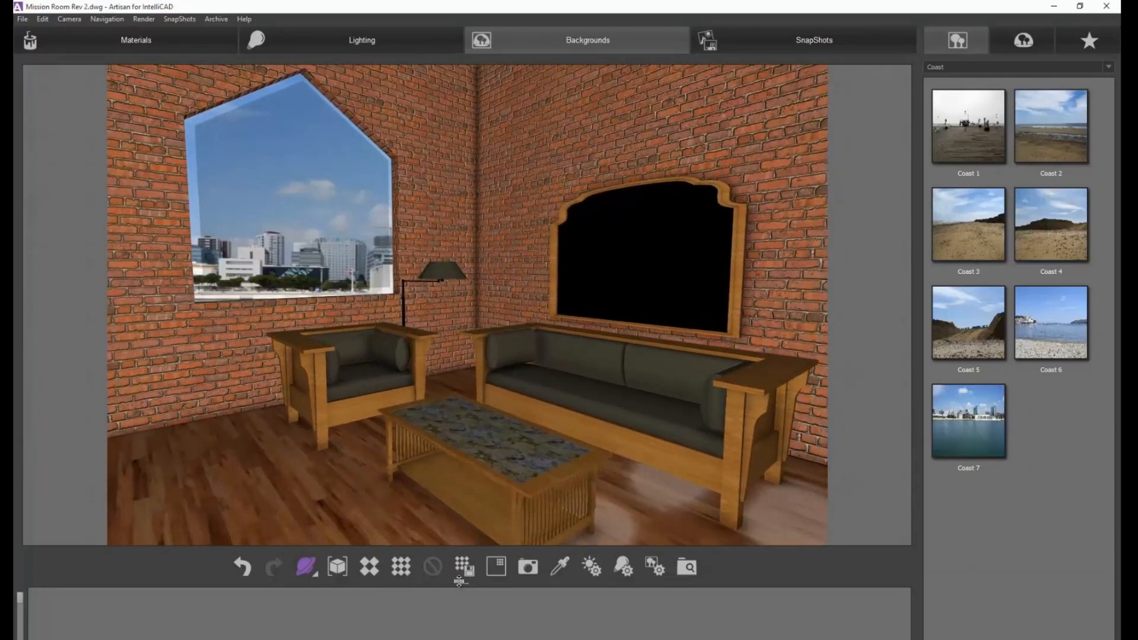
Render a preview of the brick-walled room and capture a snapshot framing the window, mirror and seating
left_click(369, 567)
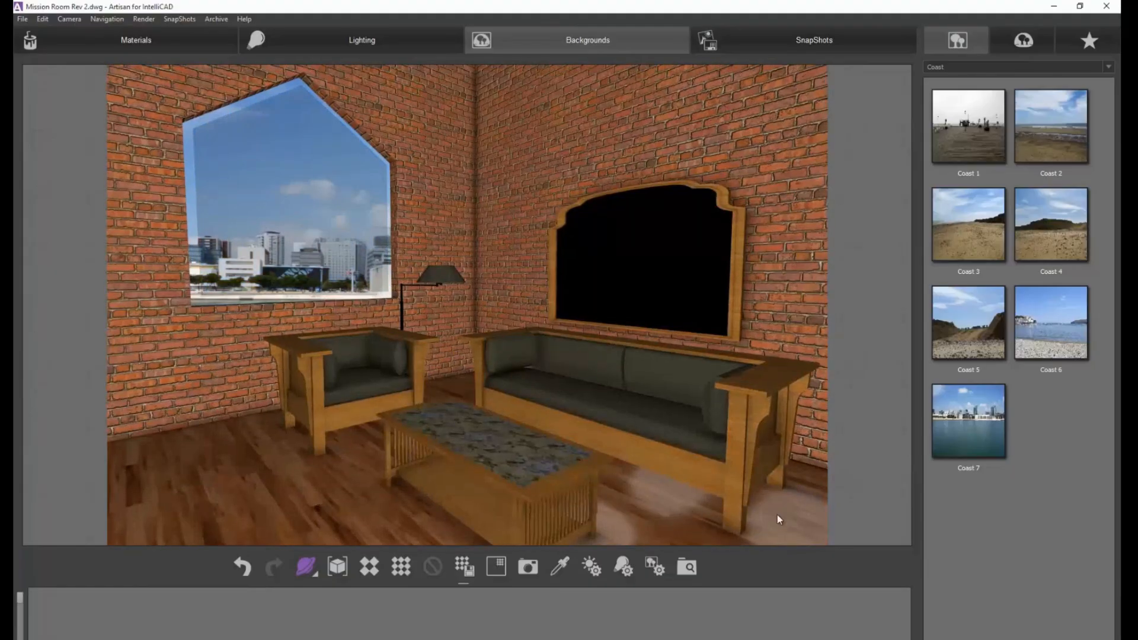
left_click_drag(645, 512, 697, 469)
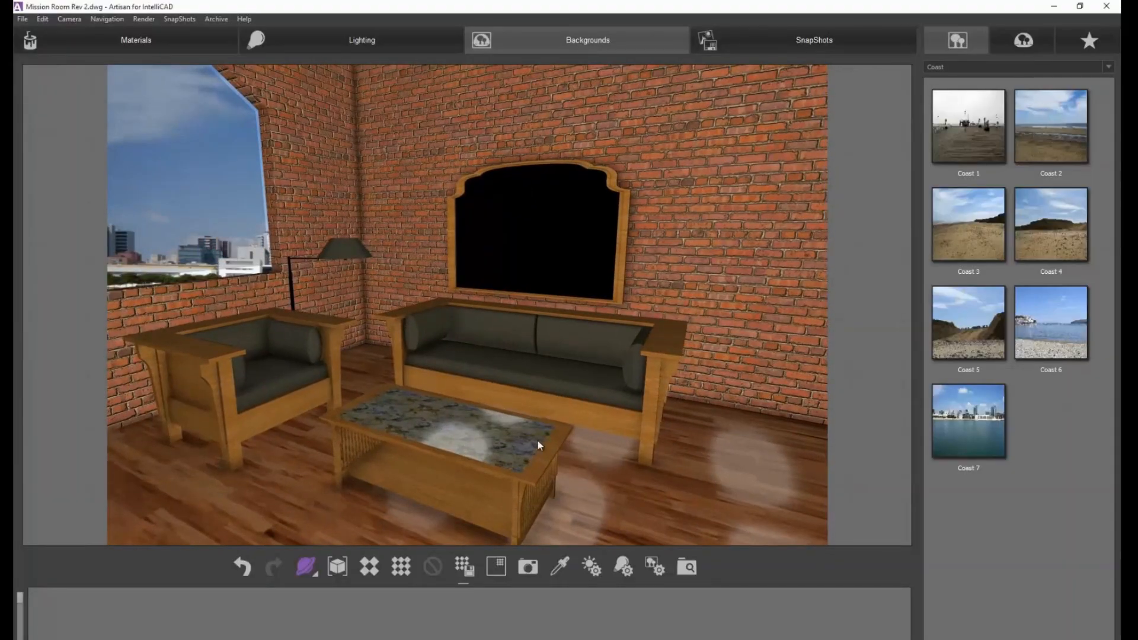
left_click_drag(400, 370, 368, 361)
left_click(529, 573)
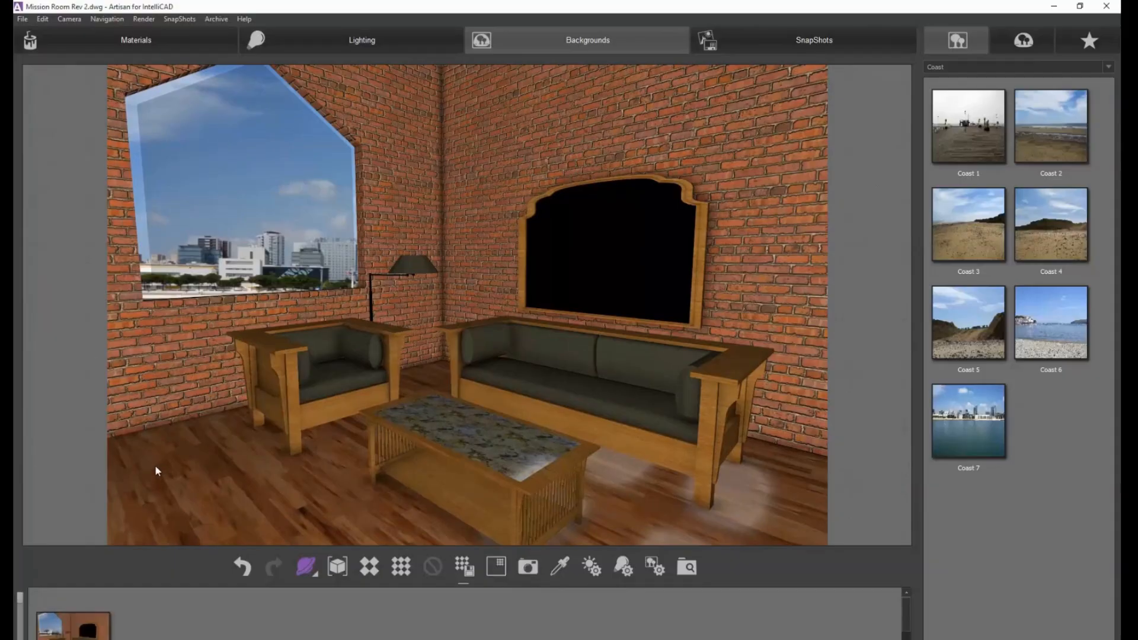
Apply the Plaster 1 material from the Plasters category to both brick walls
left_click(1002, 70)
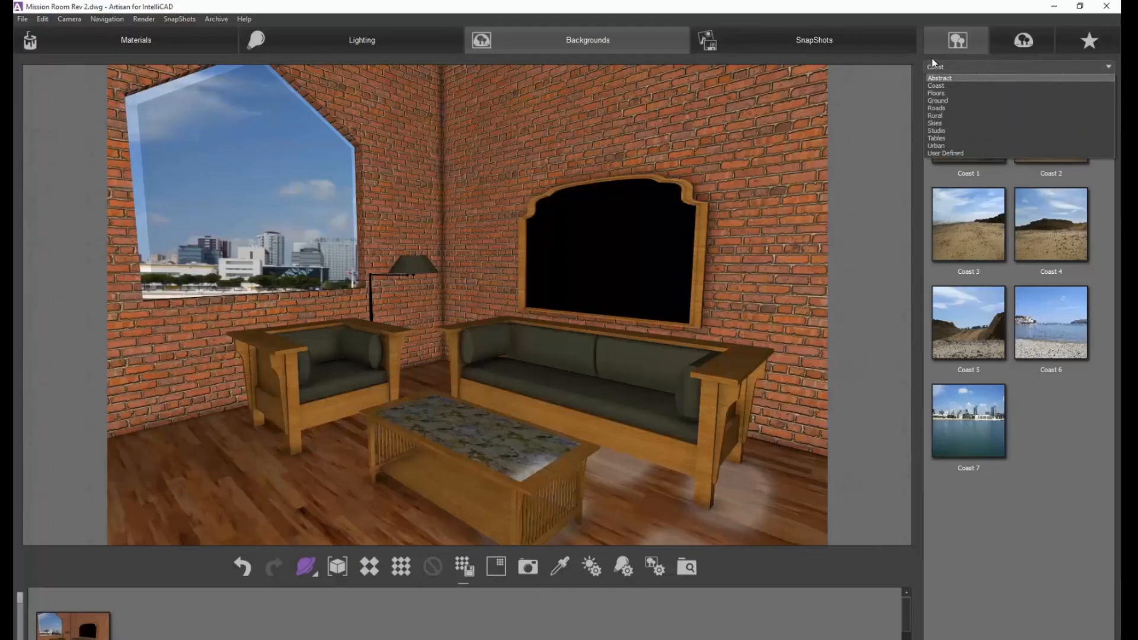
left_click(135, 43)
left_click(123, 43)
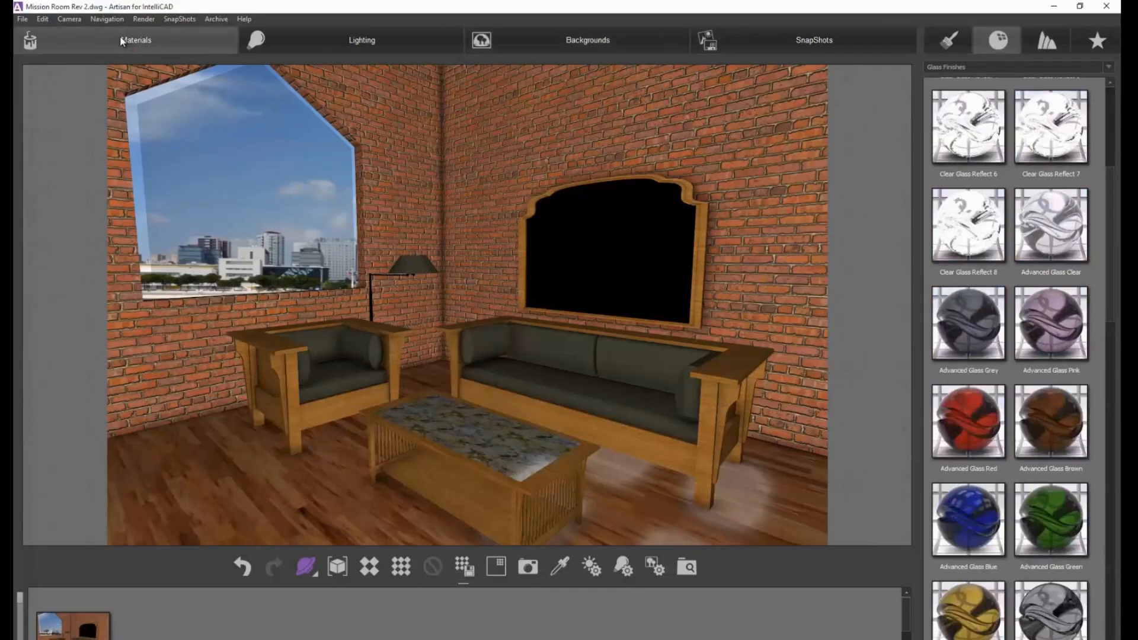
left_click(1004, 70)
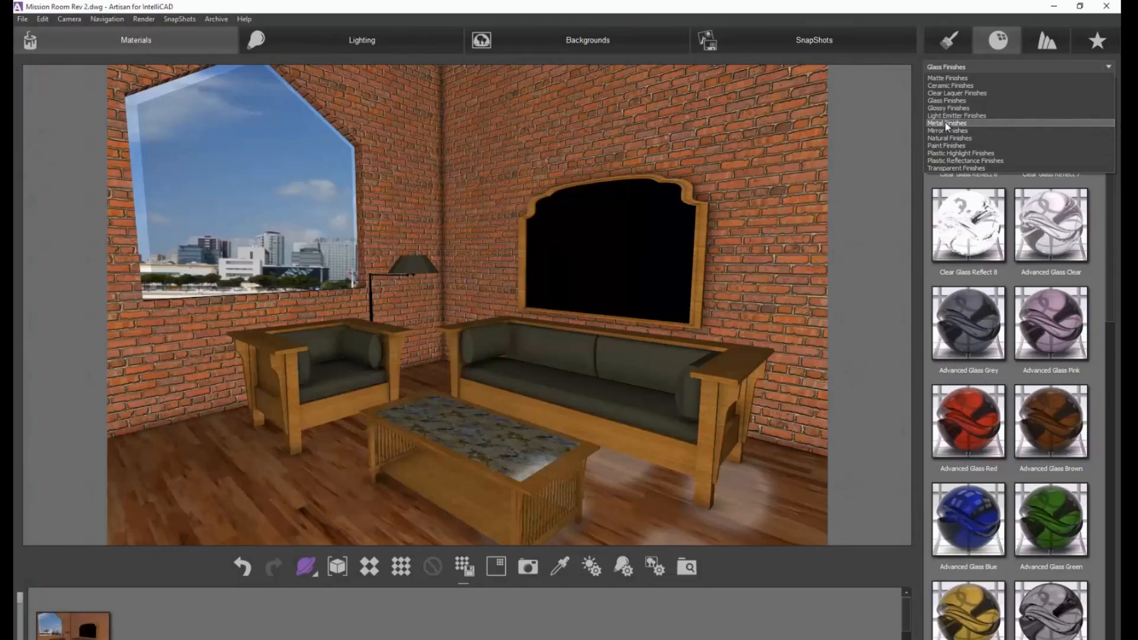
left_click(952, 42)
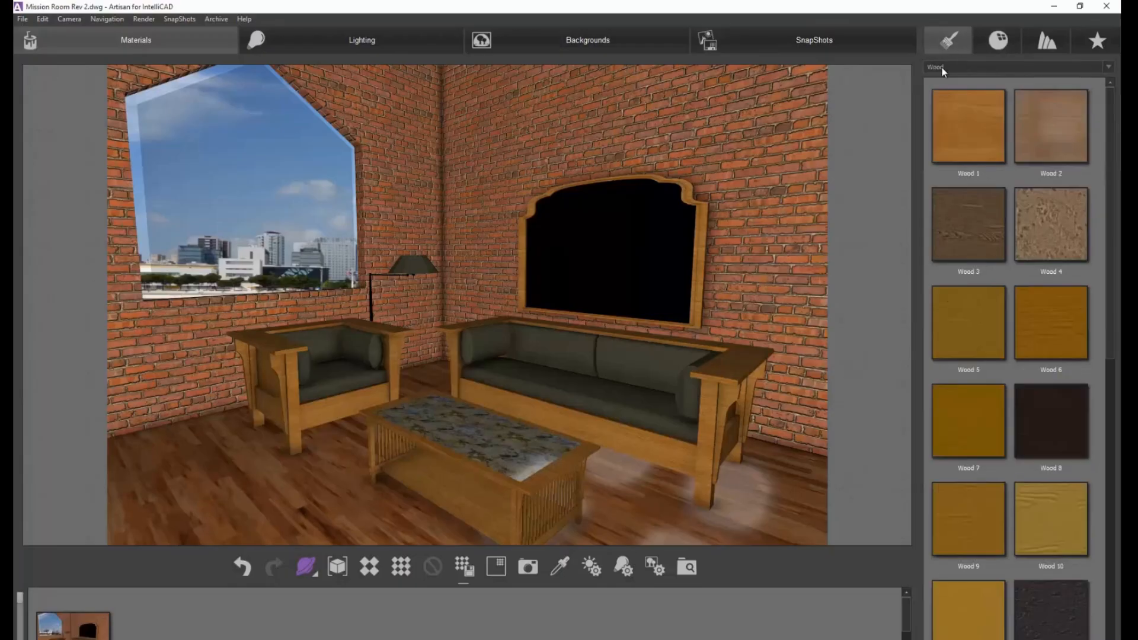
left_click(945, 66)
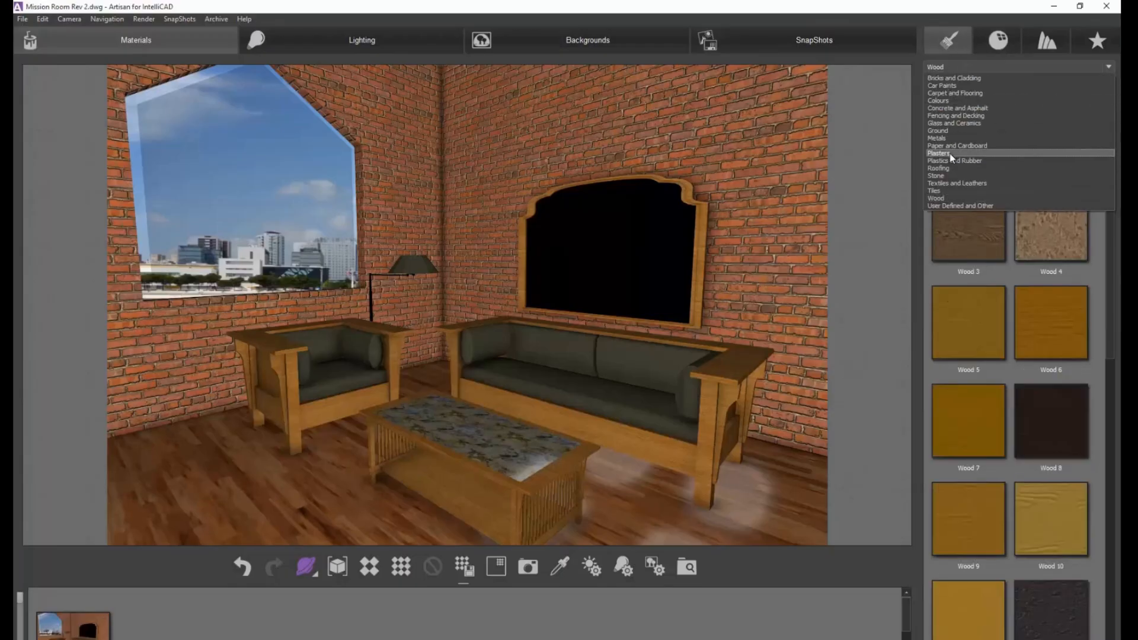
left_click(952, 155)
left_click_drag(966, 156, 807, 171)
left_click_drag(938, 132, 409, 178)
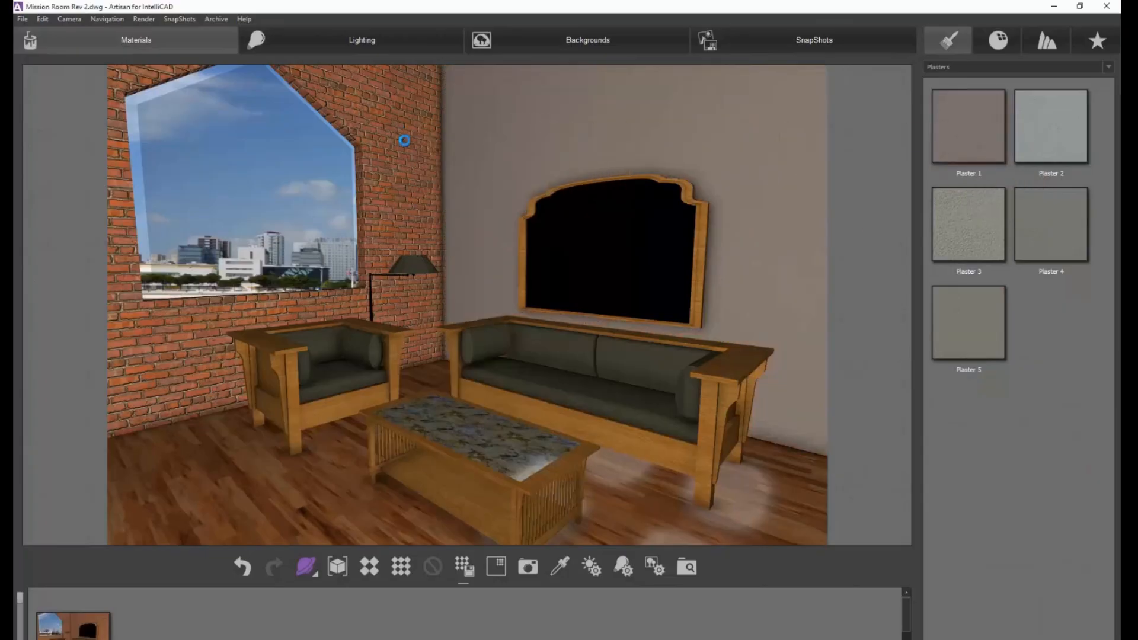
Apply the Slate Grey material from the Colours category to both room walls
left_click(998, 69)
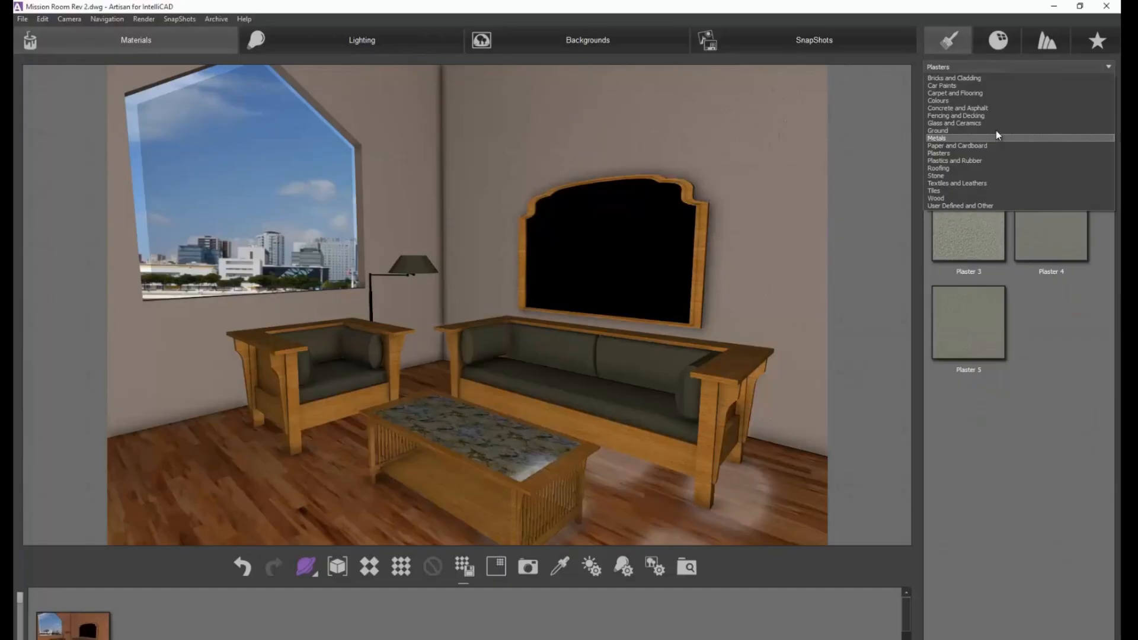
left_click(952, 101)
scroll(1109, 502, "down", 10)
scroll(1110, 503, "down", 5)
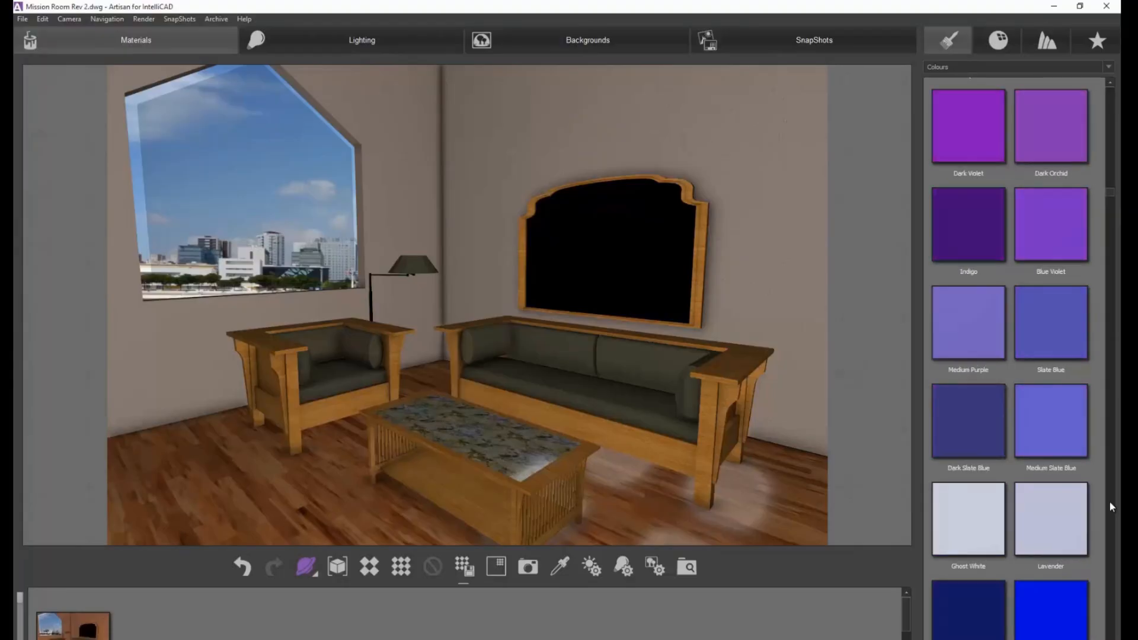
scroll(1110, 502, "down", 1)
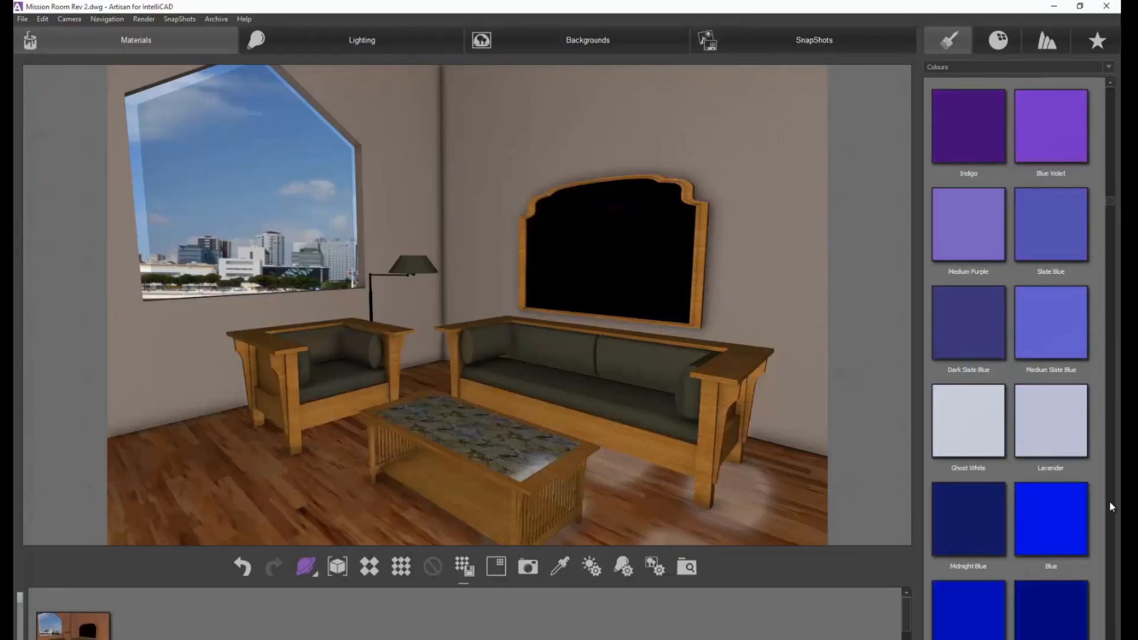
scroll(1111, 506, "down", 2)
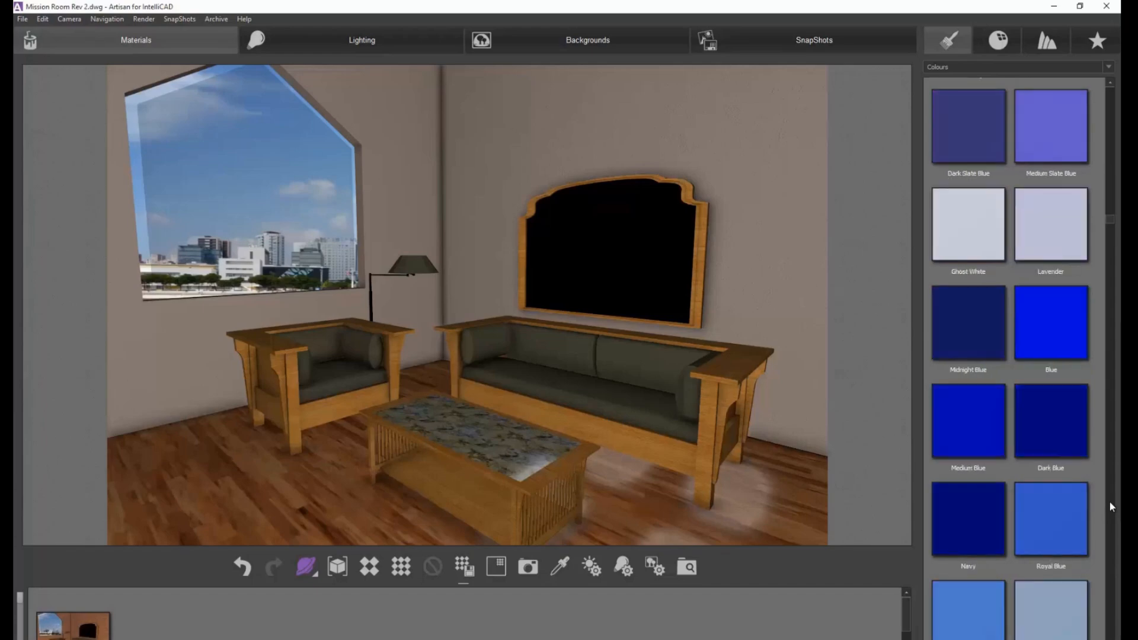
scroll(1111, 505, "down", 3)
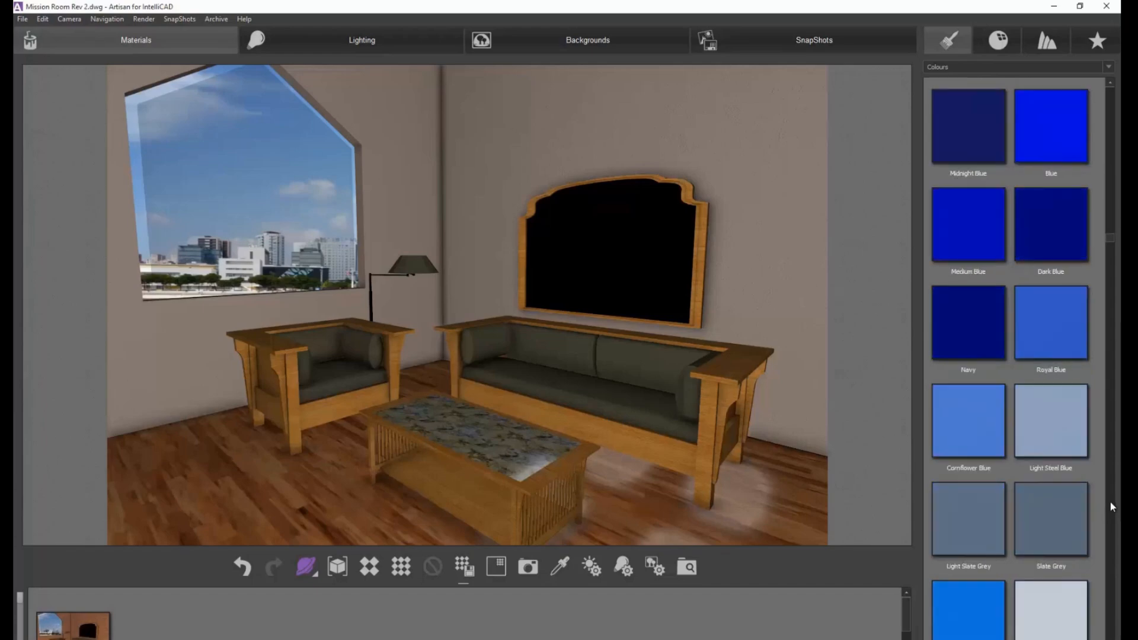
left_click_drag(1066, 429, 742, 164)
left_click_drag(1018, 389, 426, 173)
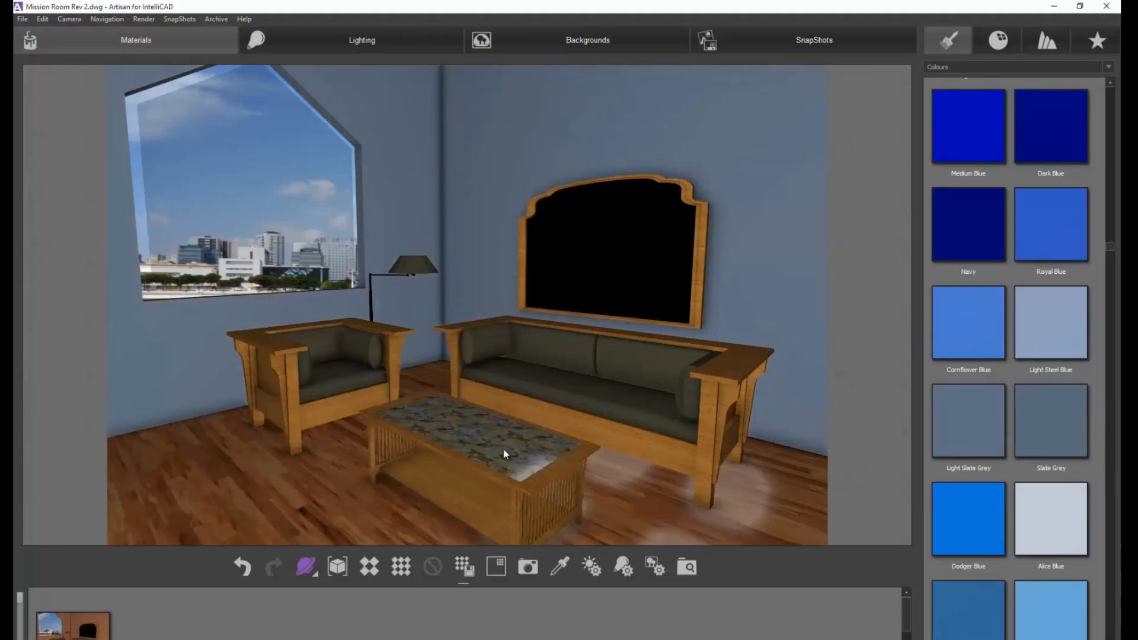
Apply the Fabric 8 material from Textiles and Leathers to the seat cushions and capture a snapshot of the room
left_click(1026, 66)
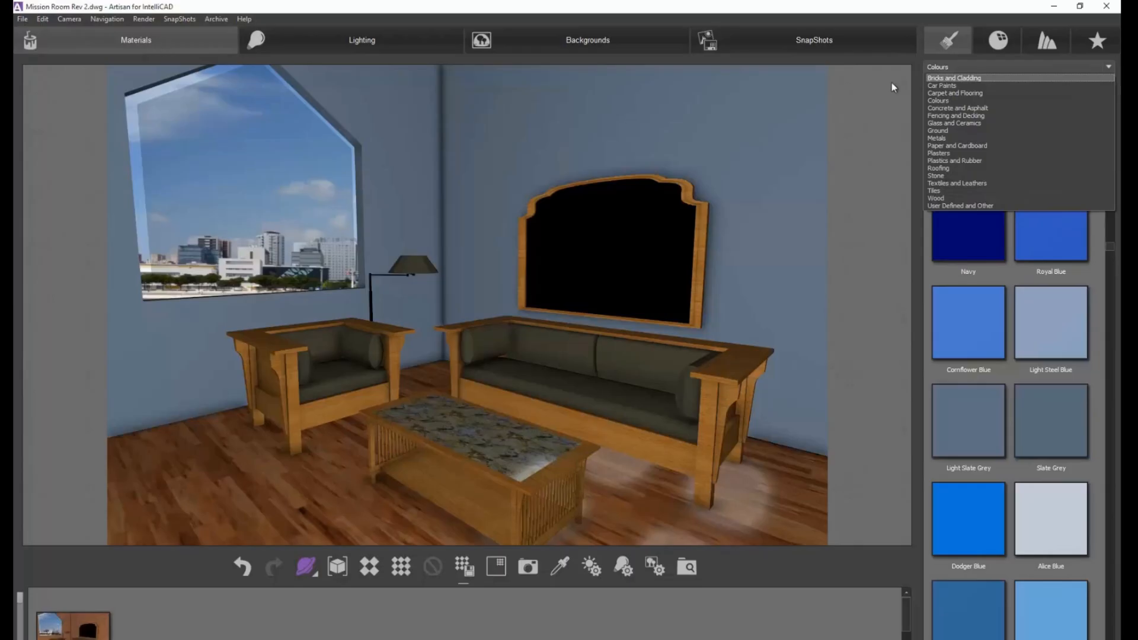
left_click(957, 182)
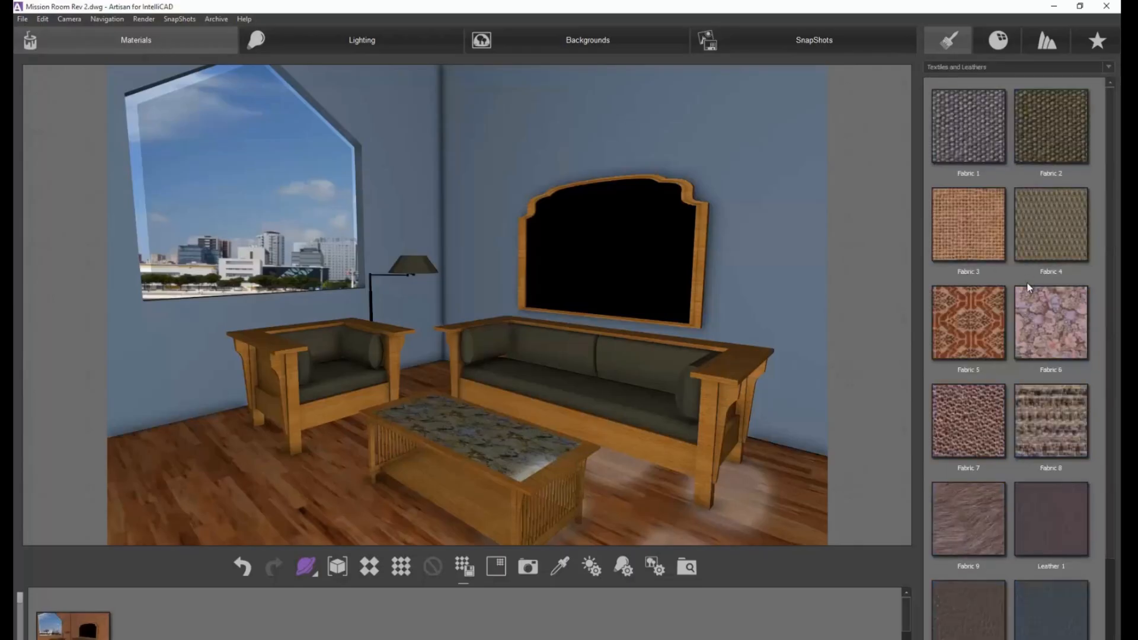
left_click_drag(1049, 433, 567, 376)
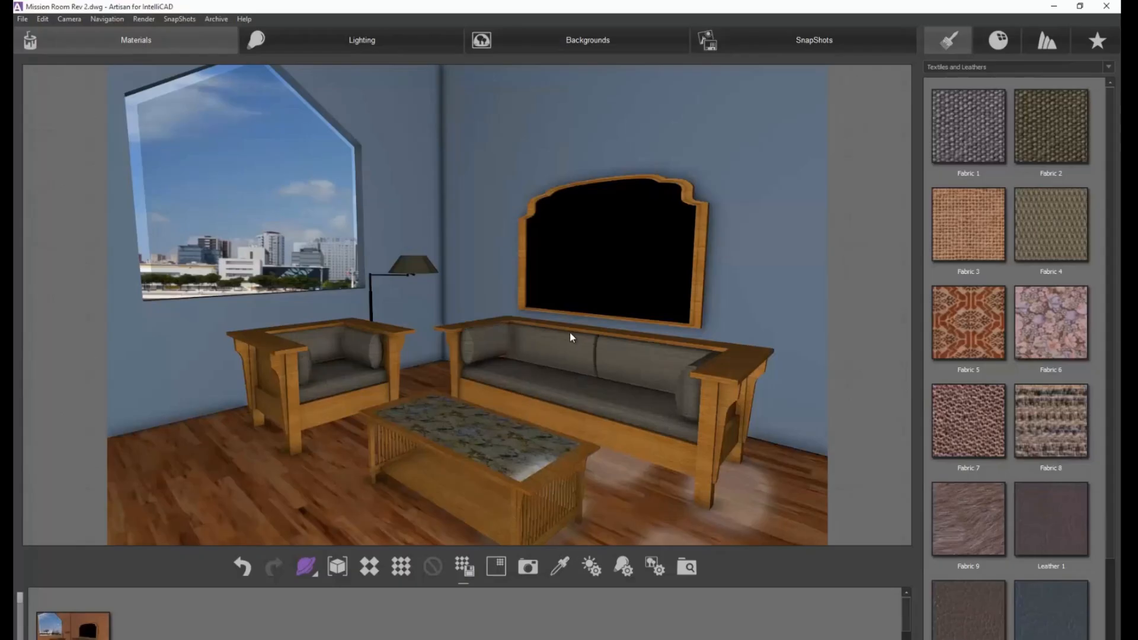
left_click(527, 567)
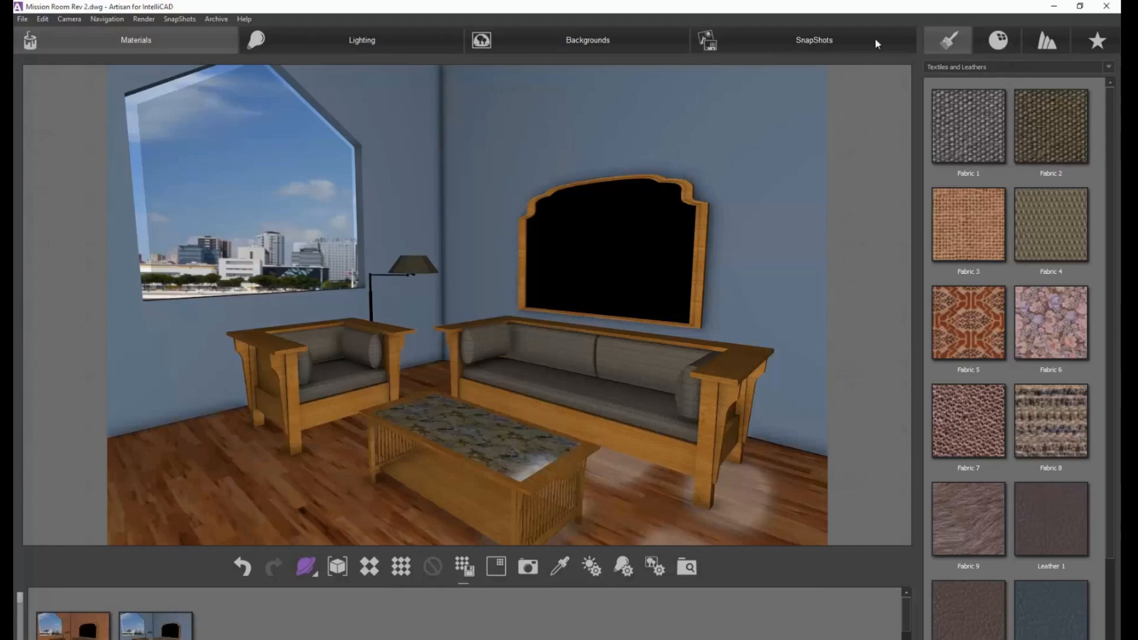
Replace the coastal scene background with the forest image from the 3D Backgrounds
left_click(542, 46)
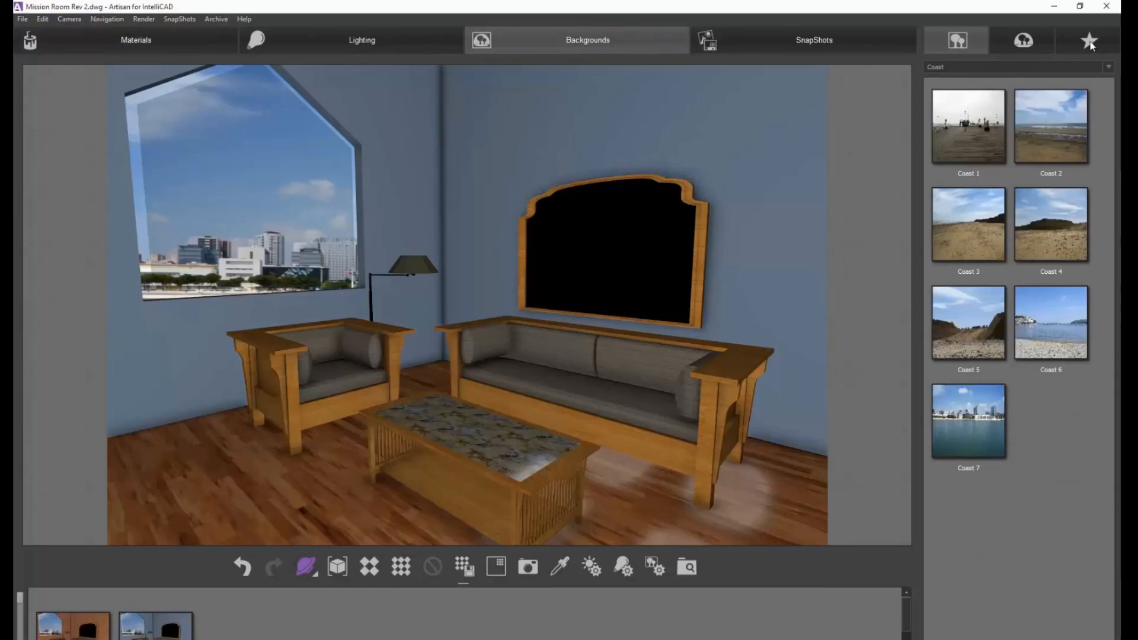
left_click(1036, 40)
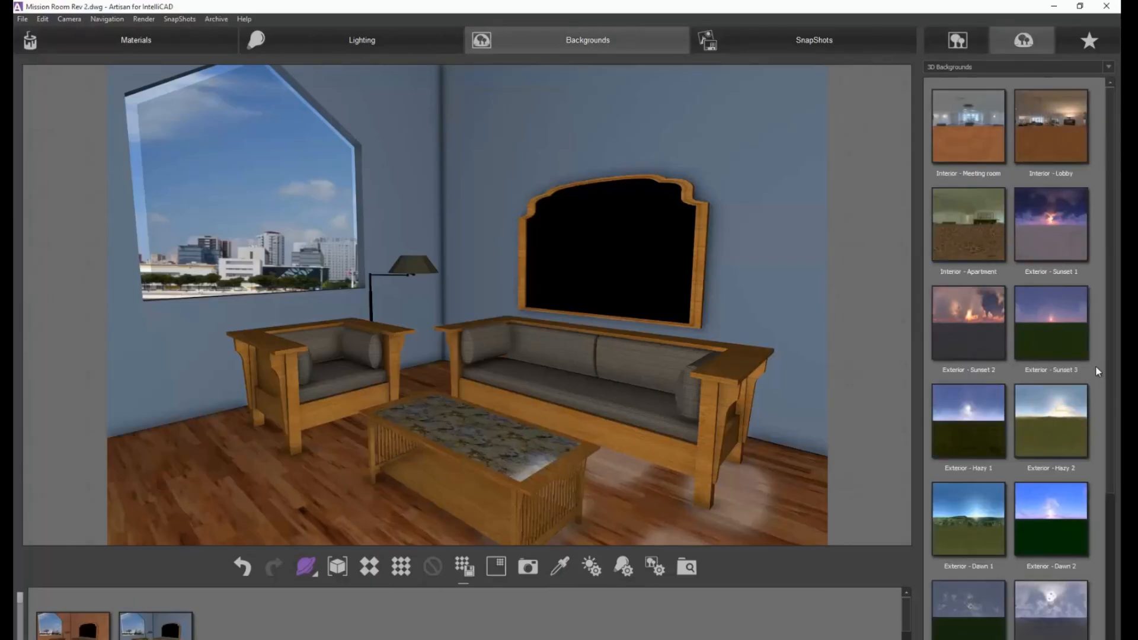
scroll(1091, 379, "down", 3)
left_click_drag(1049, 597, 442, 248)
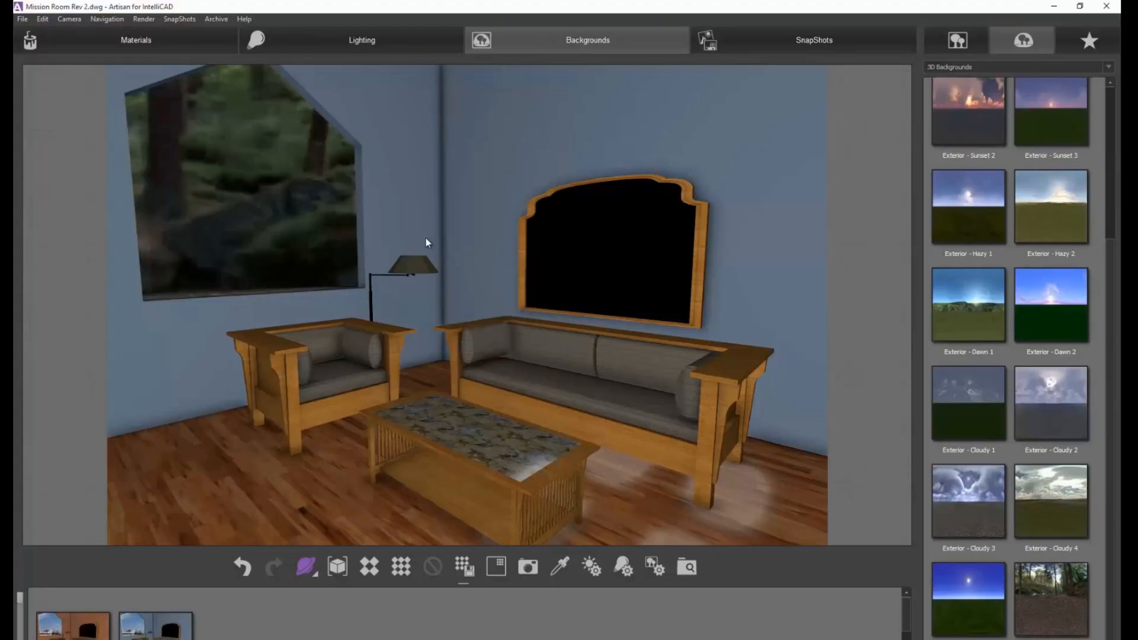
Rotate the lighting image slightly so that the forest's rocky stream area shows through the window
left_click_drag(386, 227, 399, 412)
left_click(592, 567)
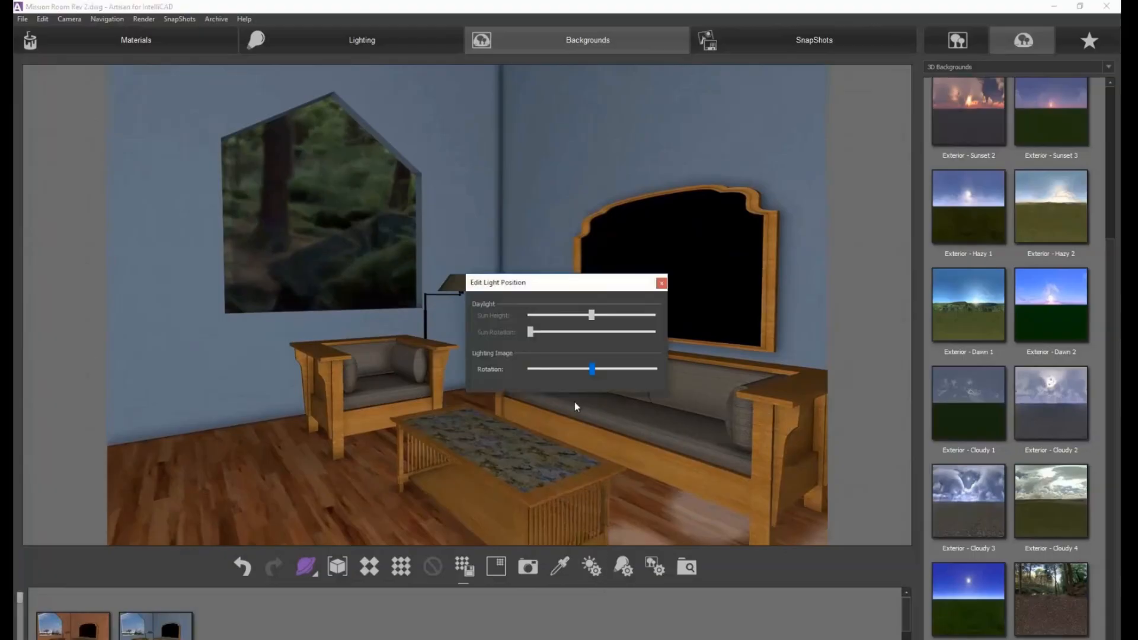
mouse_move(597, 372)
left_mouse_down()
mouse_move(526, 378)
mouse_move(608, 378)
left_mouse_up()
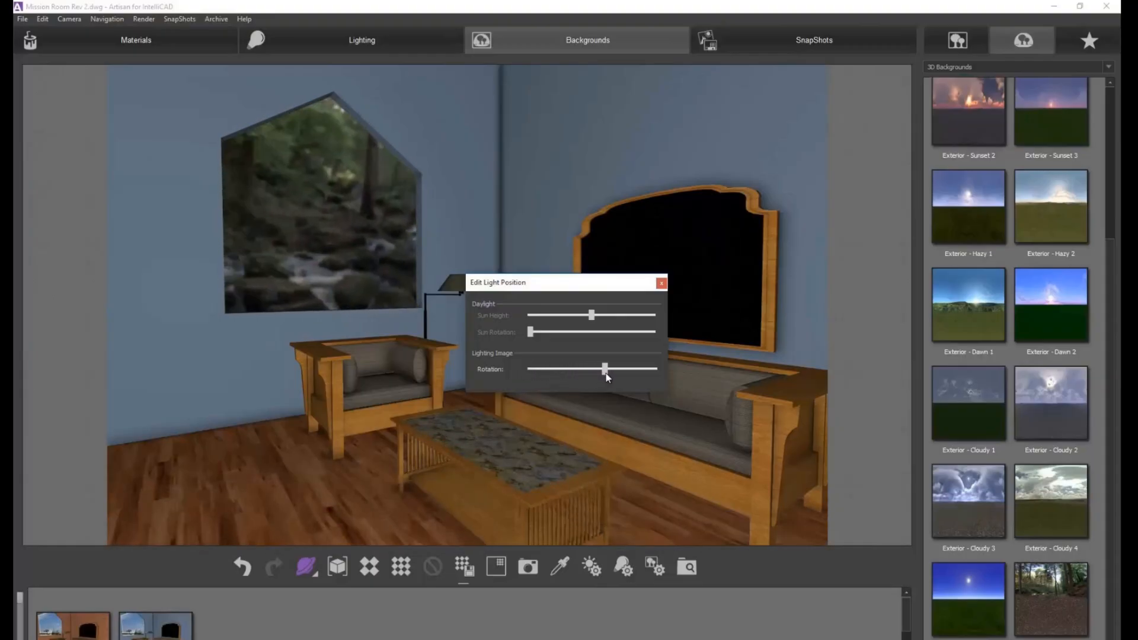
left_click(661, 283)
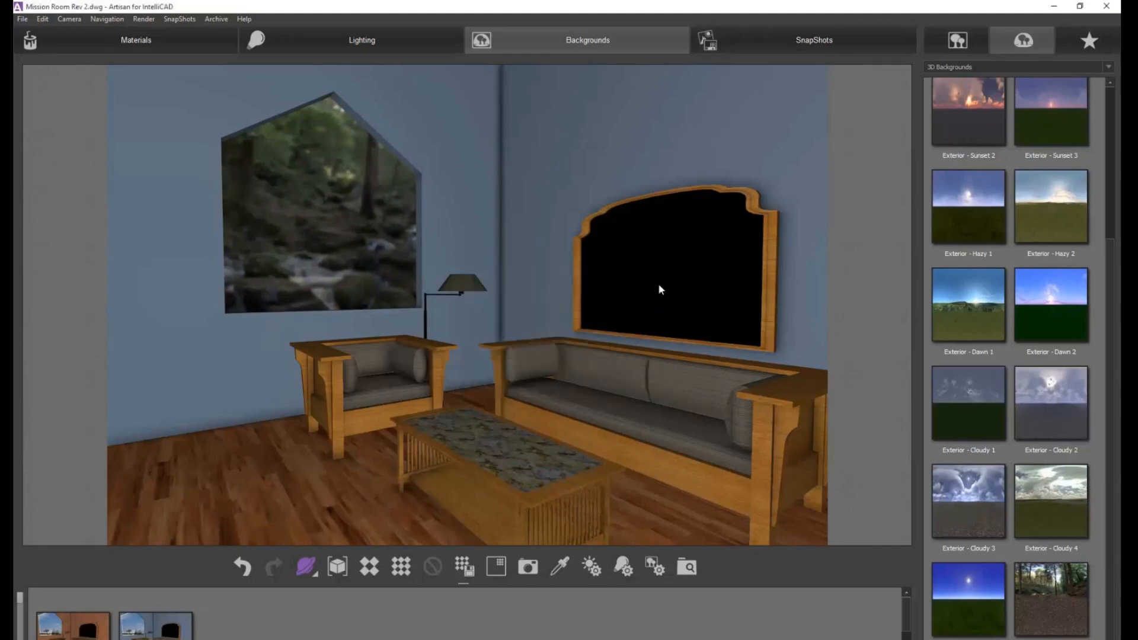
Apply the Decking 1 material from the Fencing and Decking category to both room walls
left_click_drag(539, 246, 590, 262)
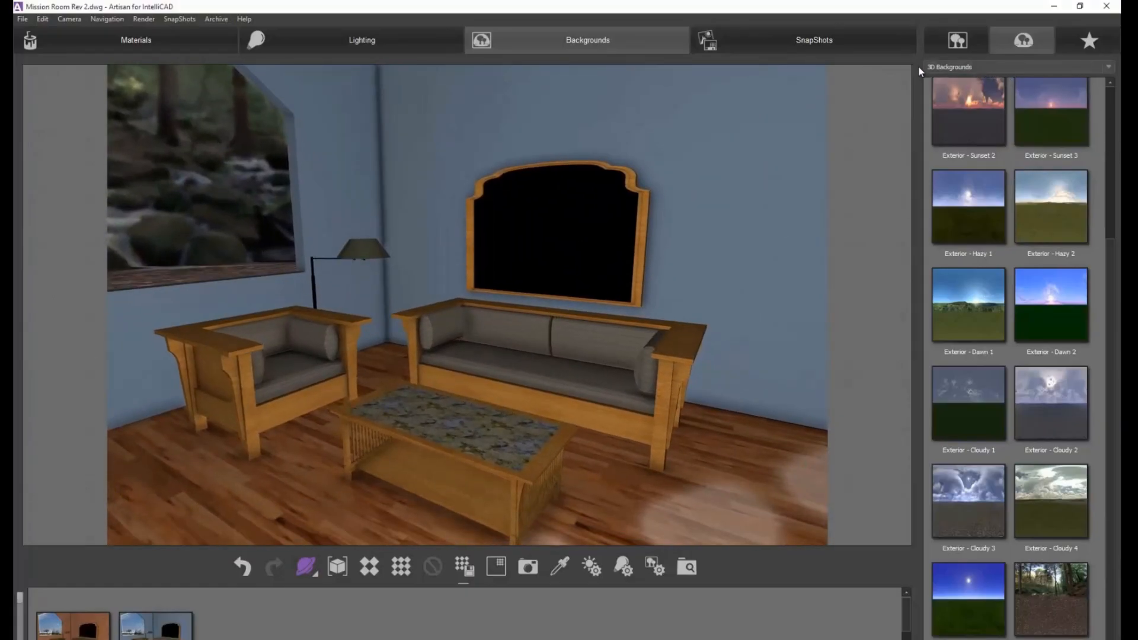
left_click(148, 50)
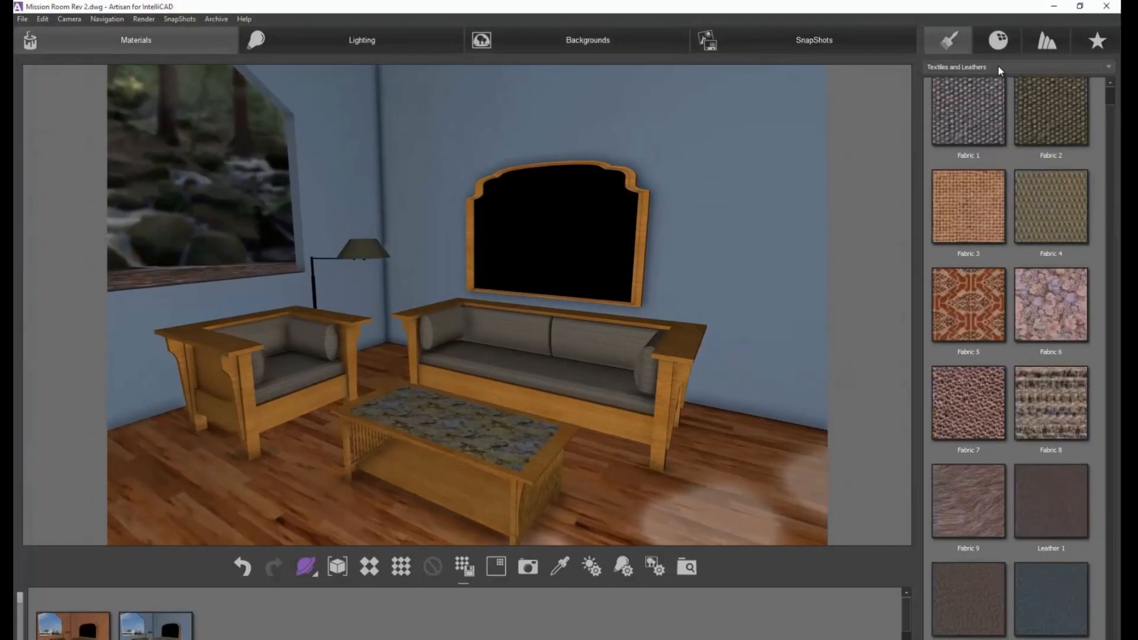
left_click(997, 66)
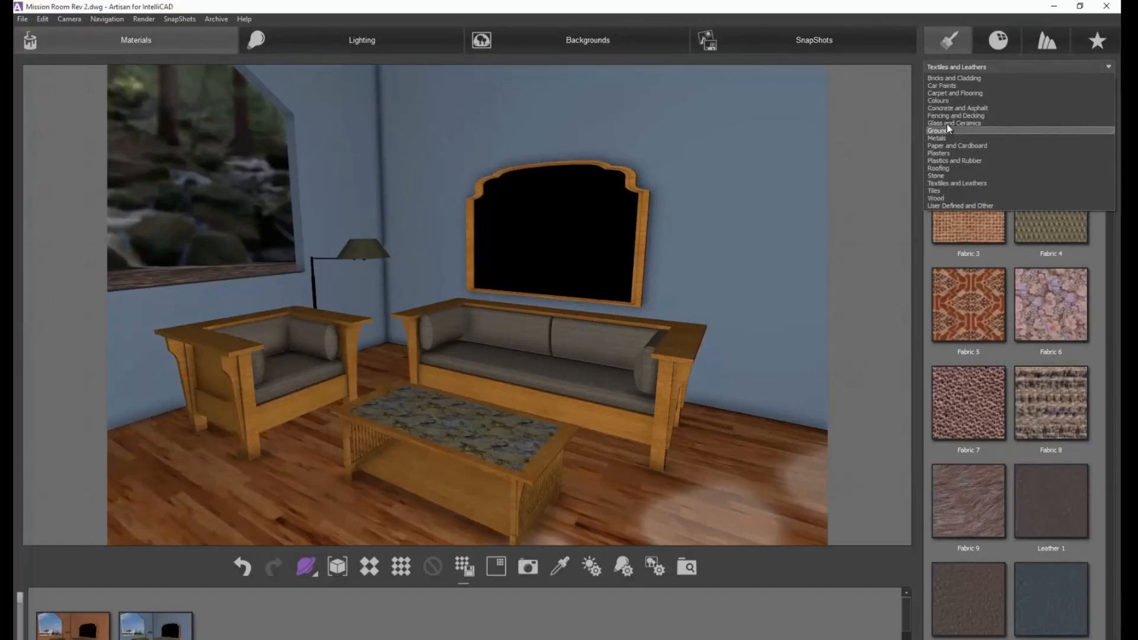
left_click(966, 118)
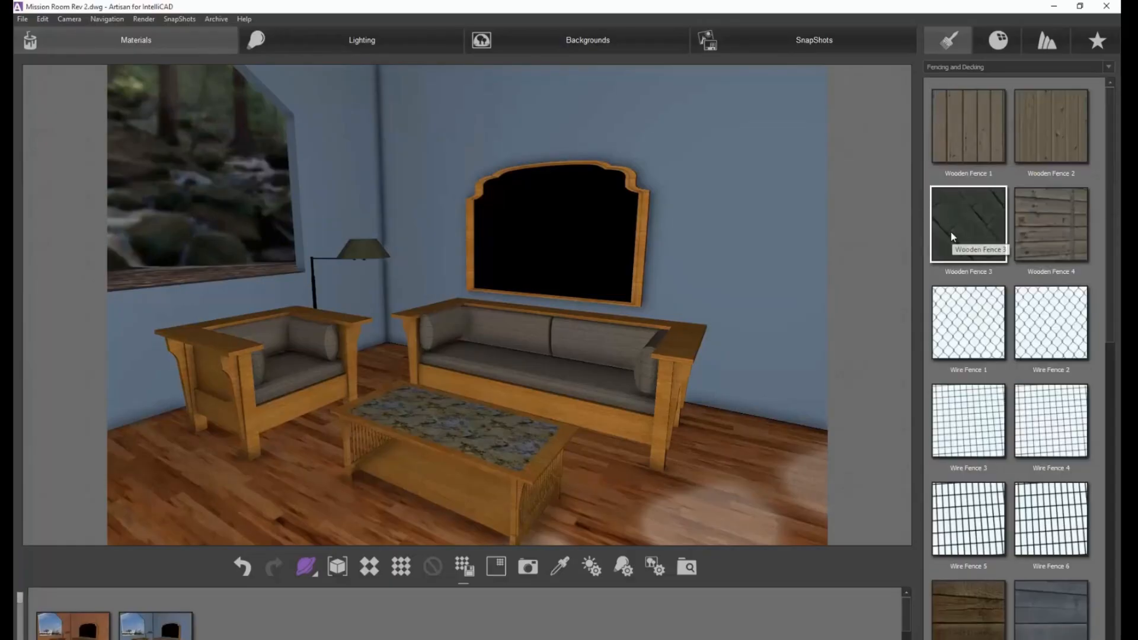
scroll(1038, 286, "down", 1)
scroll(1038, 287, "down", 1)
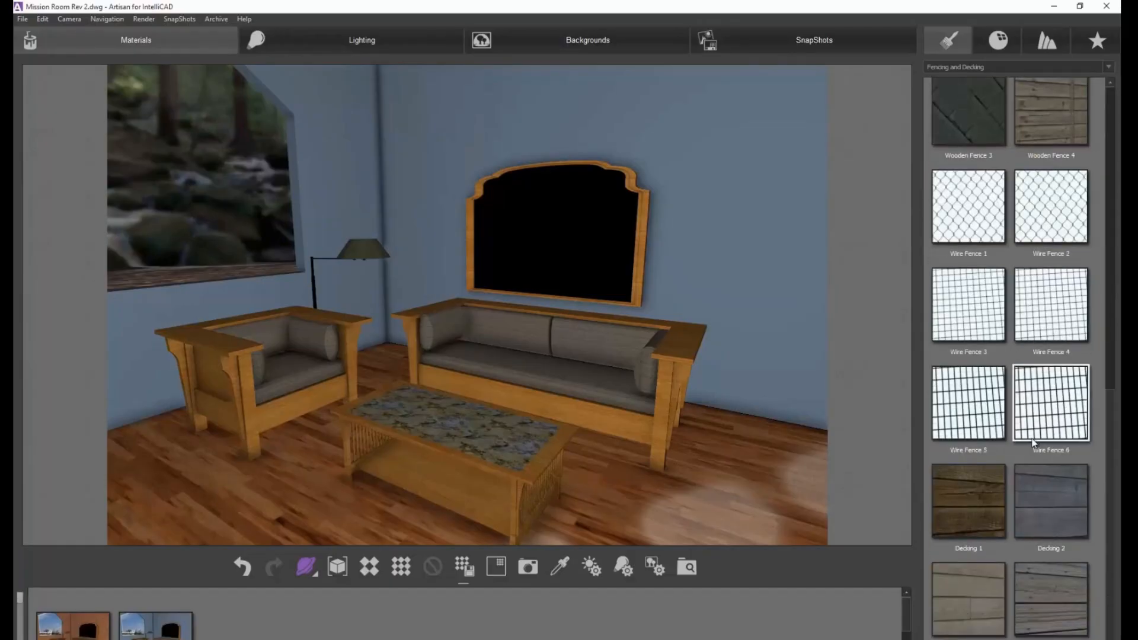
left_click_drag(985, 507, 807, 297)
left_click_drag(962, 518, 370, 166)
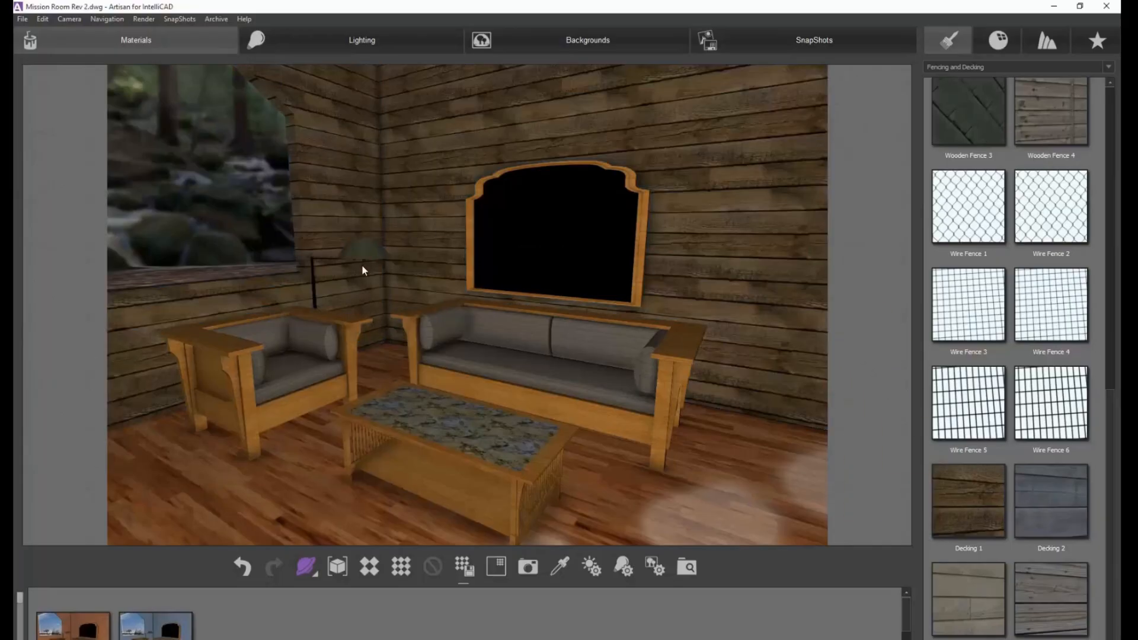
Apply the Decking 2 material from Fencing and Decking to the room's floor
left_click_drag(422, 236, 455, 235)
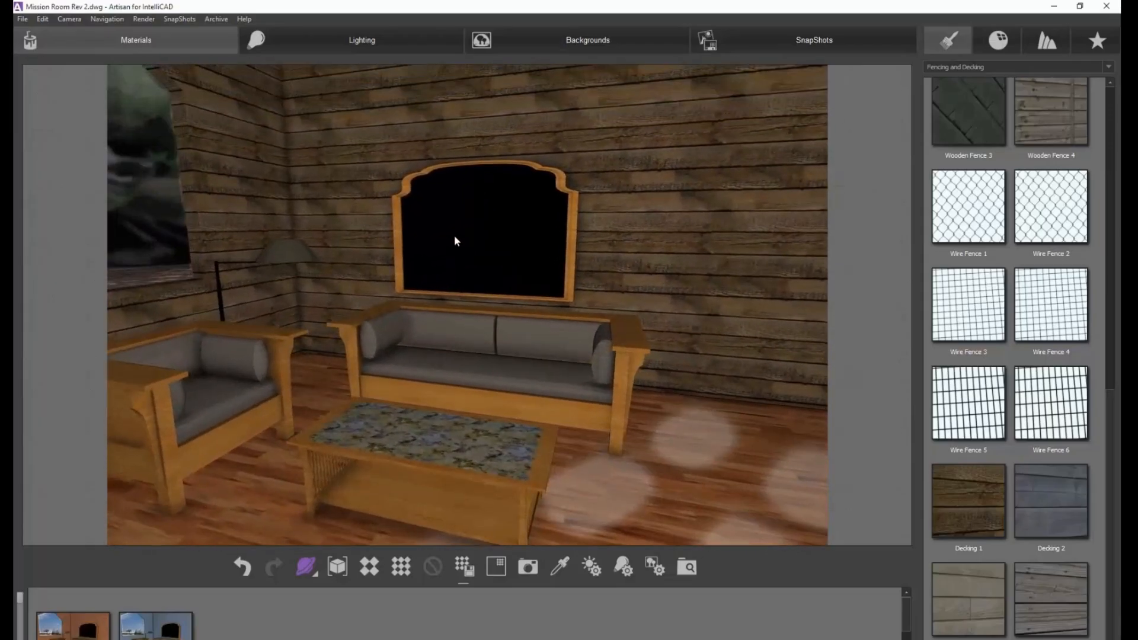
left_click_drag(1051, 504, 730, 499)
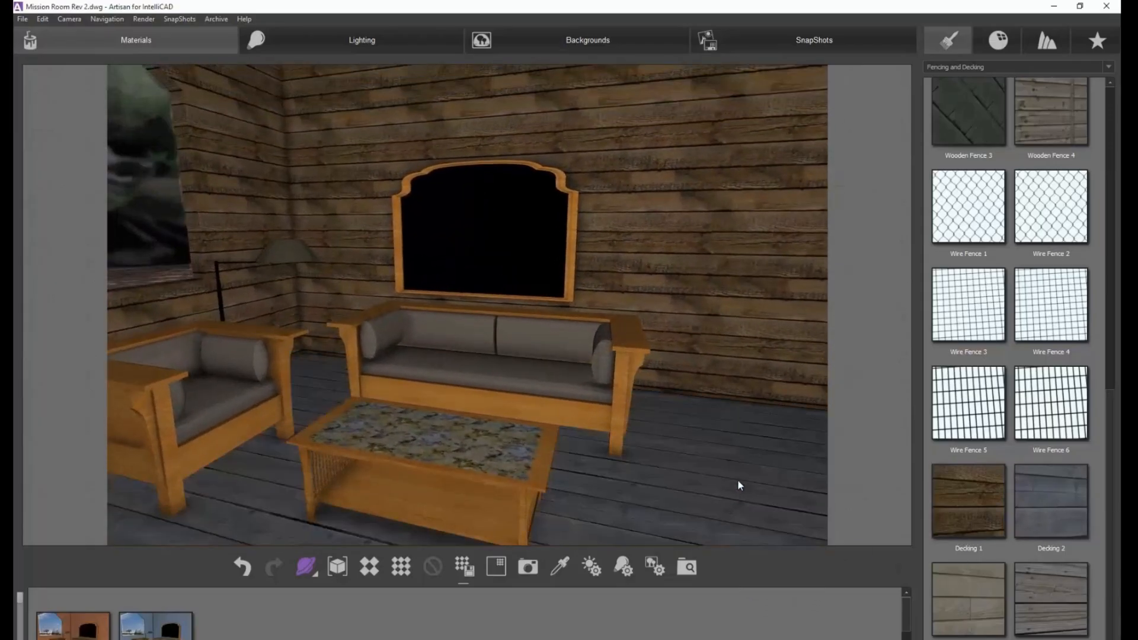
left_click_drag(724, 278, 624, 375)
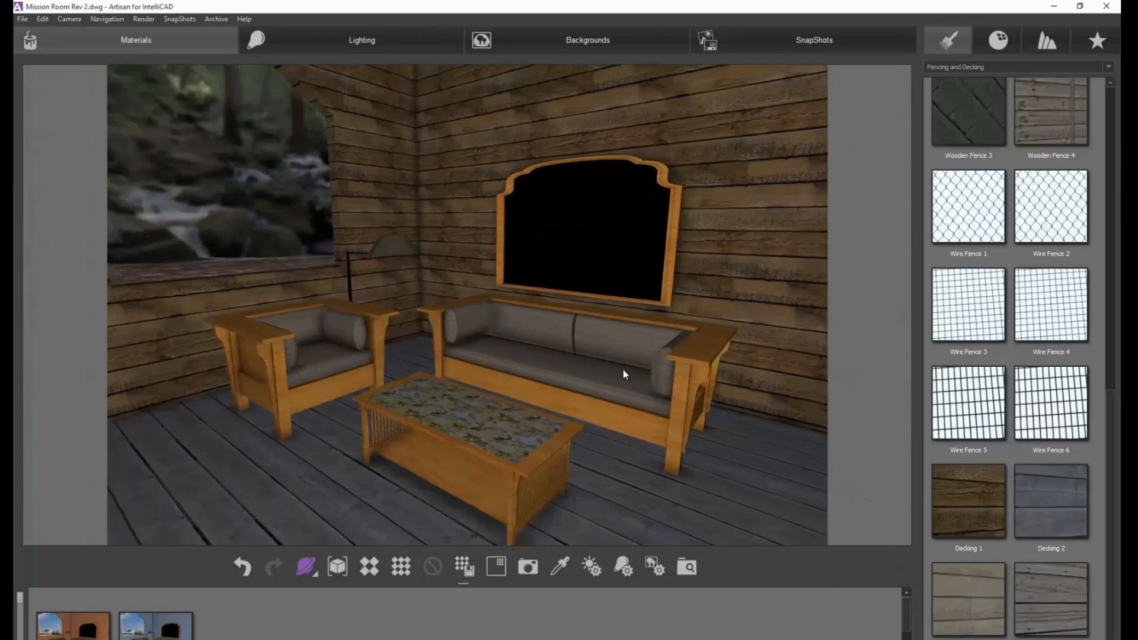
Try Fabric 3 from Textiles and Leathers on the sofa and armchair cushions, and replace it with Fabric 4
left_click(994, 66)
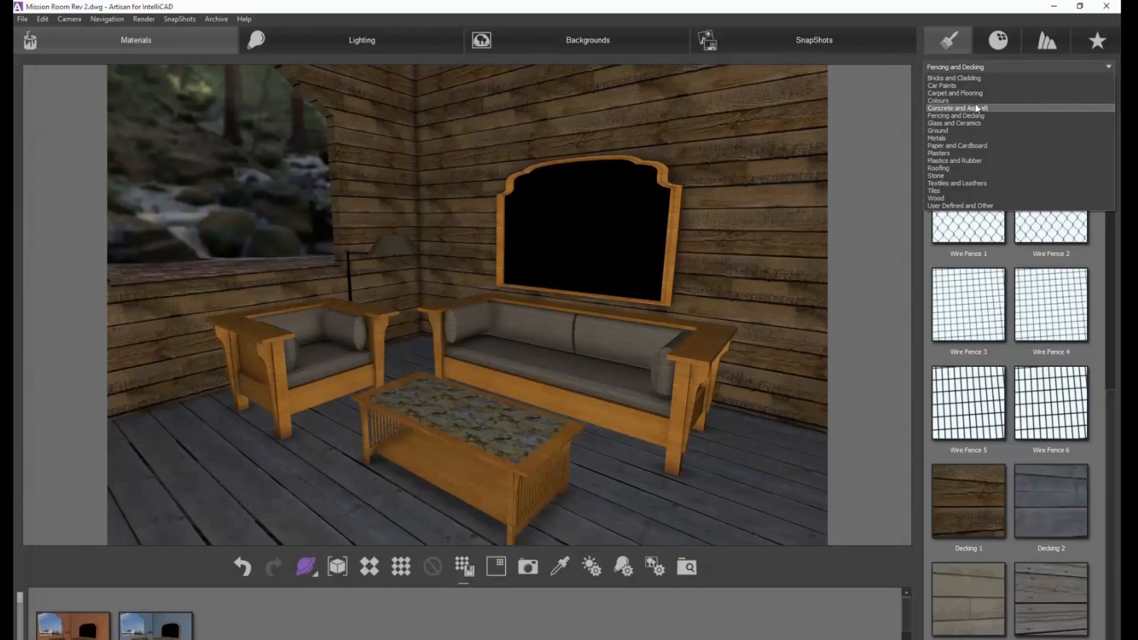
left_click(949, 183)
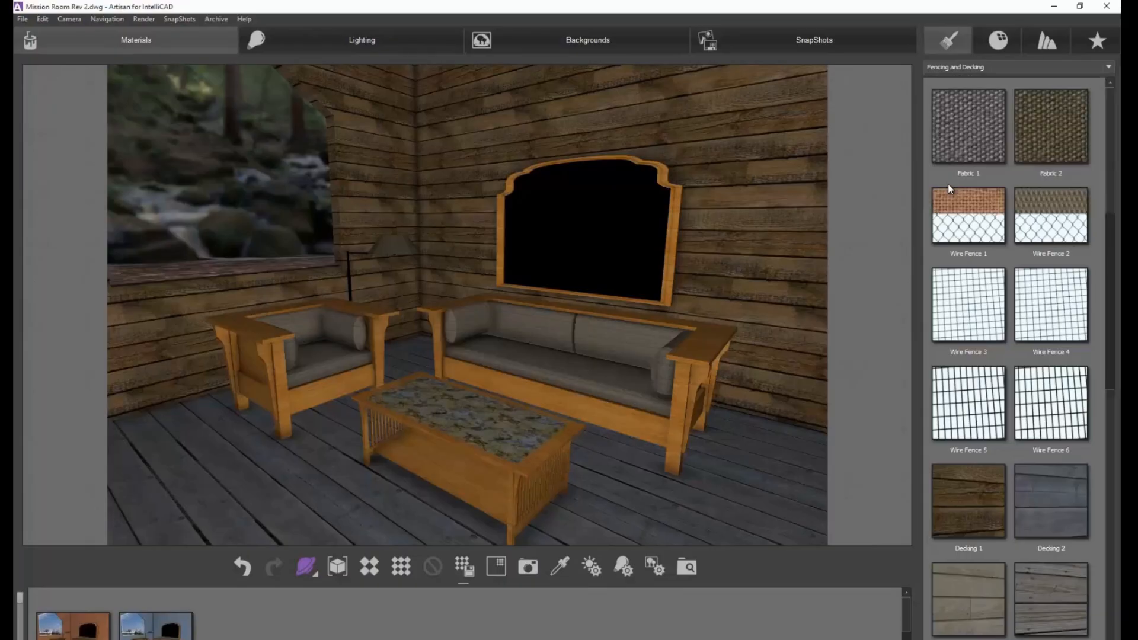
left_click_drag(1009, 202, 599, 350)
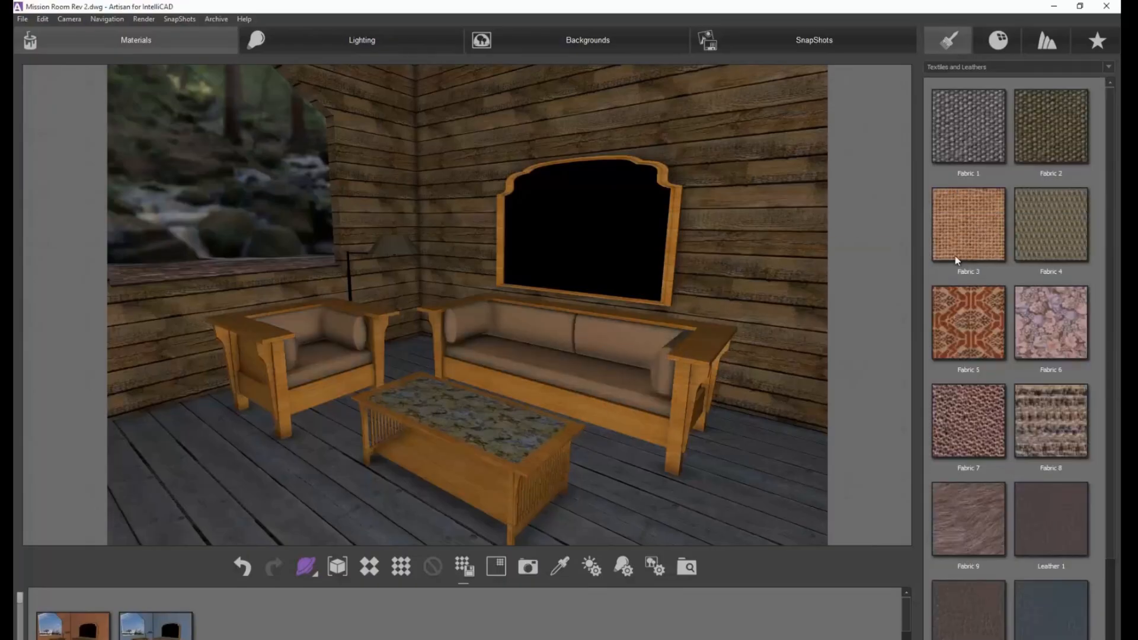
left_click_drag(1072, 227, 554, 342)
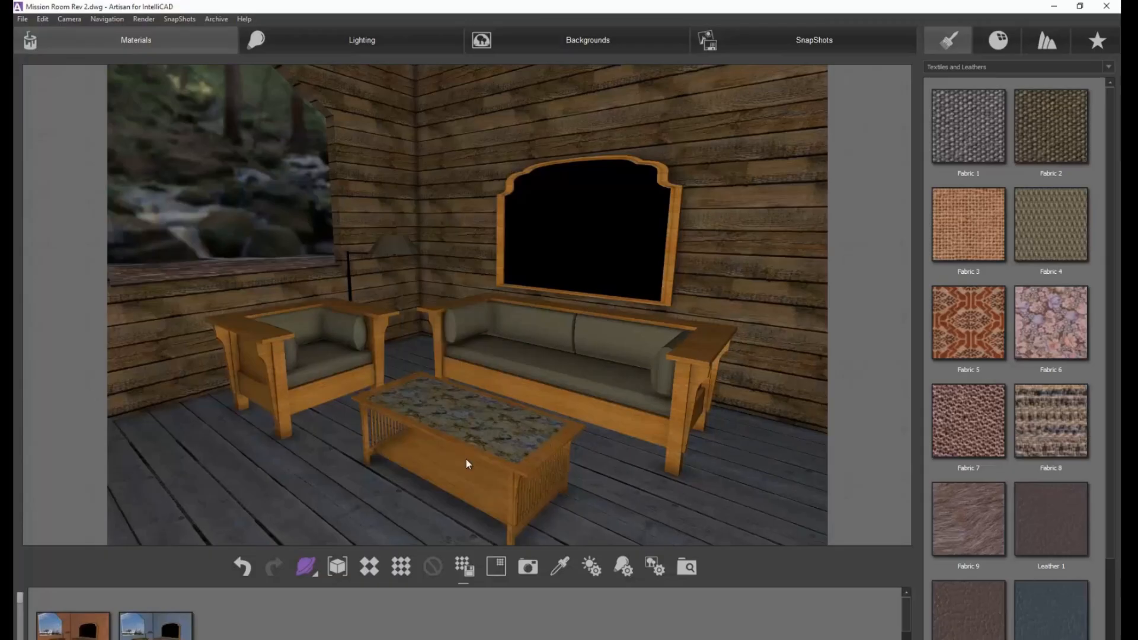
Apply the Tiles 7 material from the Tiles category to the coffee table top and capture a snapshot of the room
left_click(984, 69)
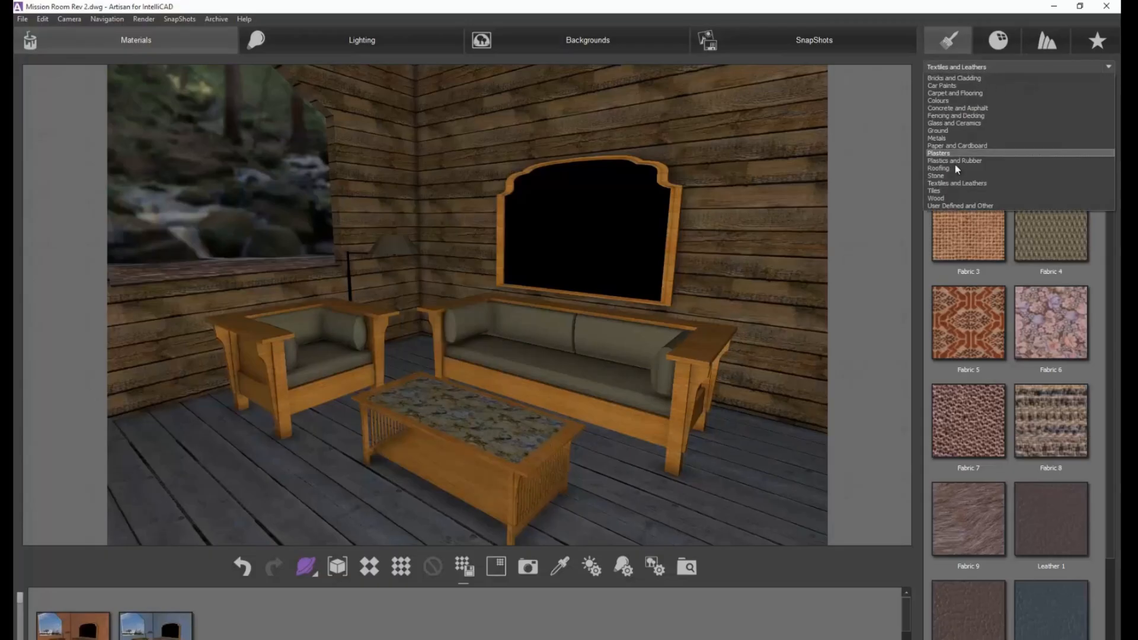
left_click(948, 190)
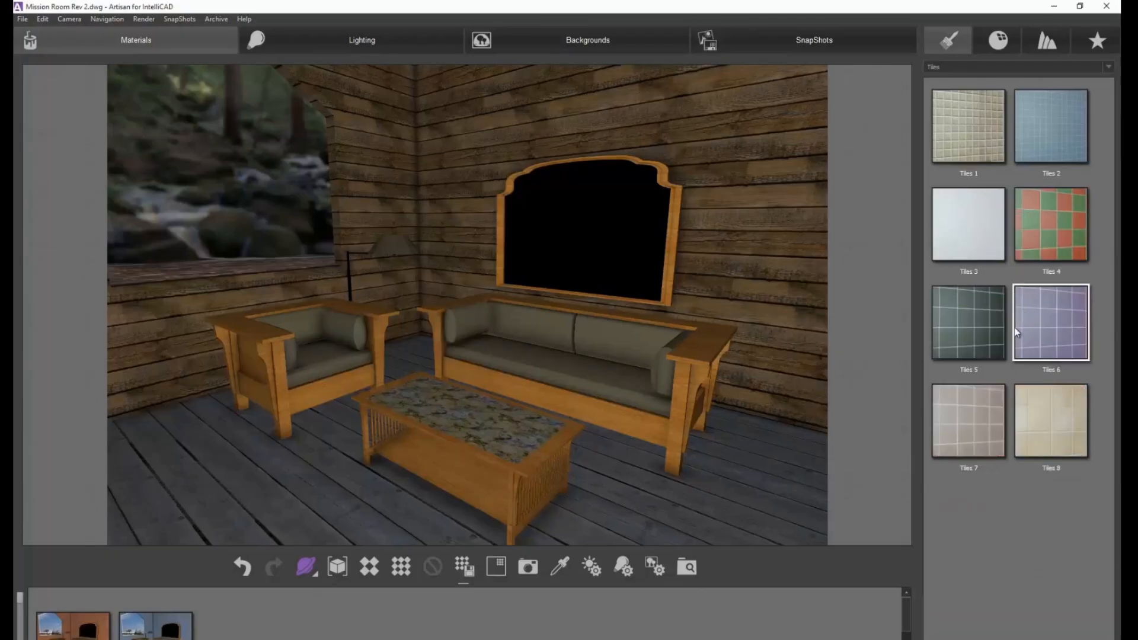
left_click_drag(966, 390, 521, 433)
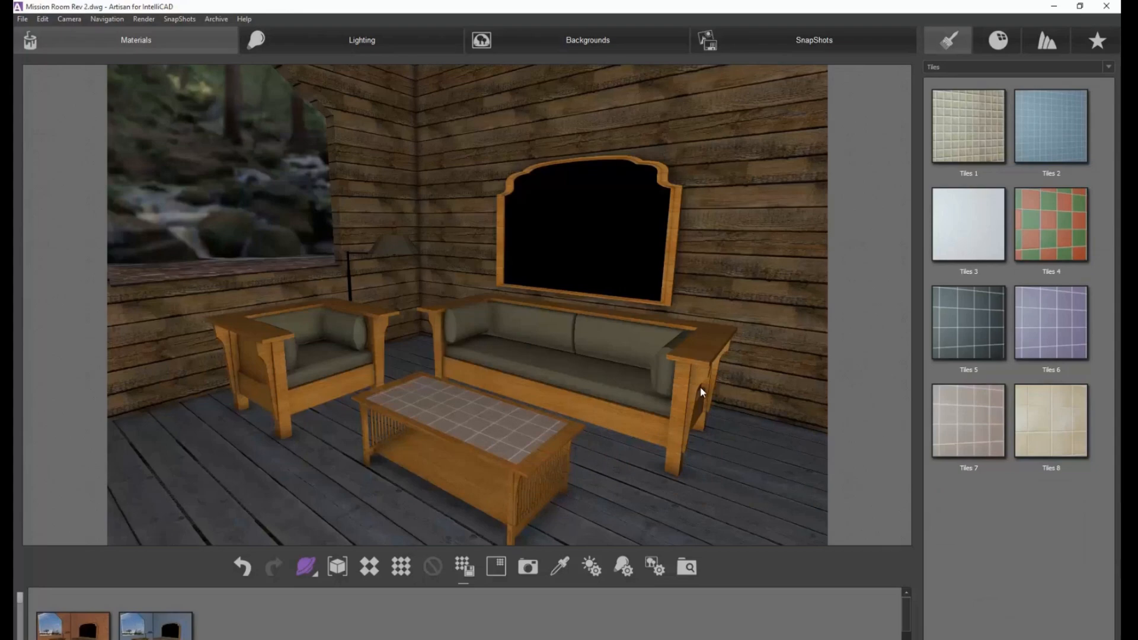
left_click(530, 568)
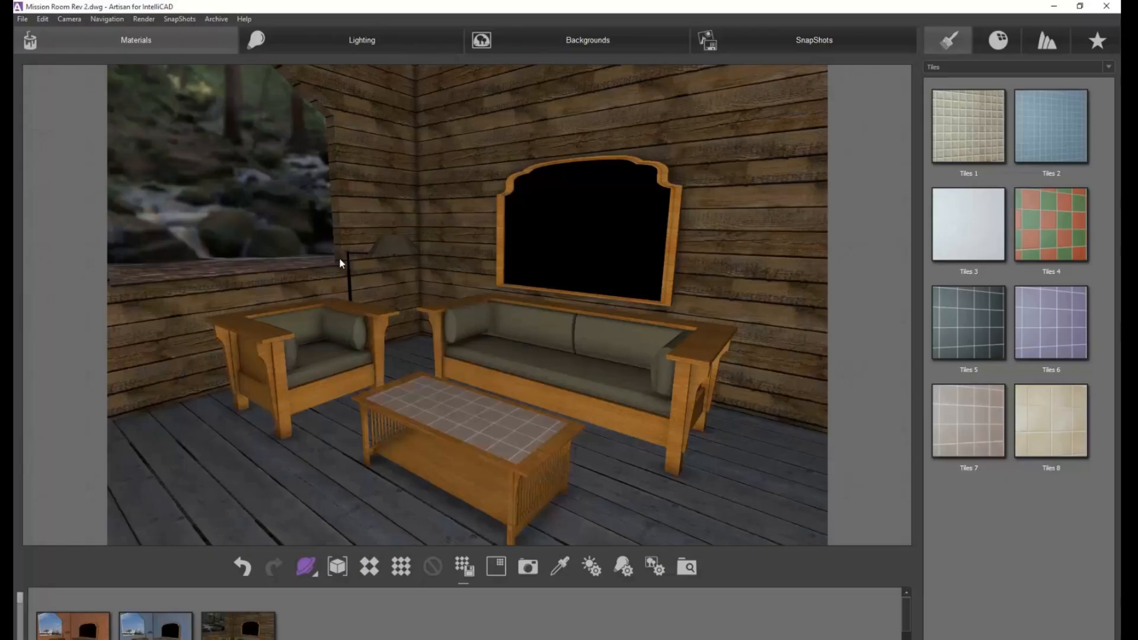
scroll(340, 257, "down", 3)
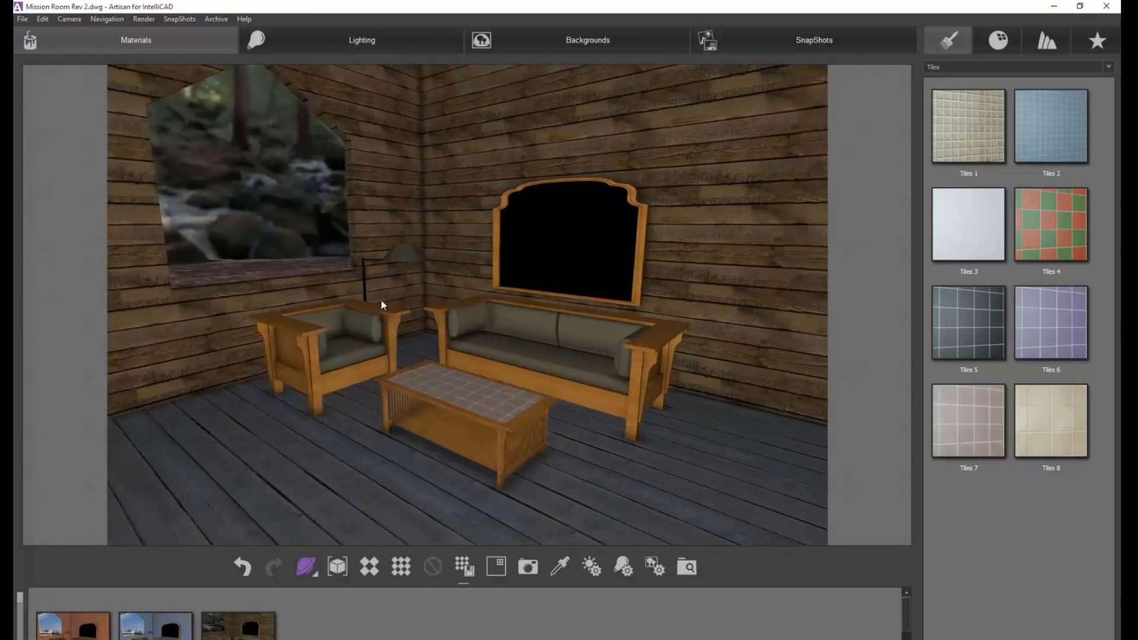